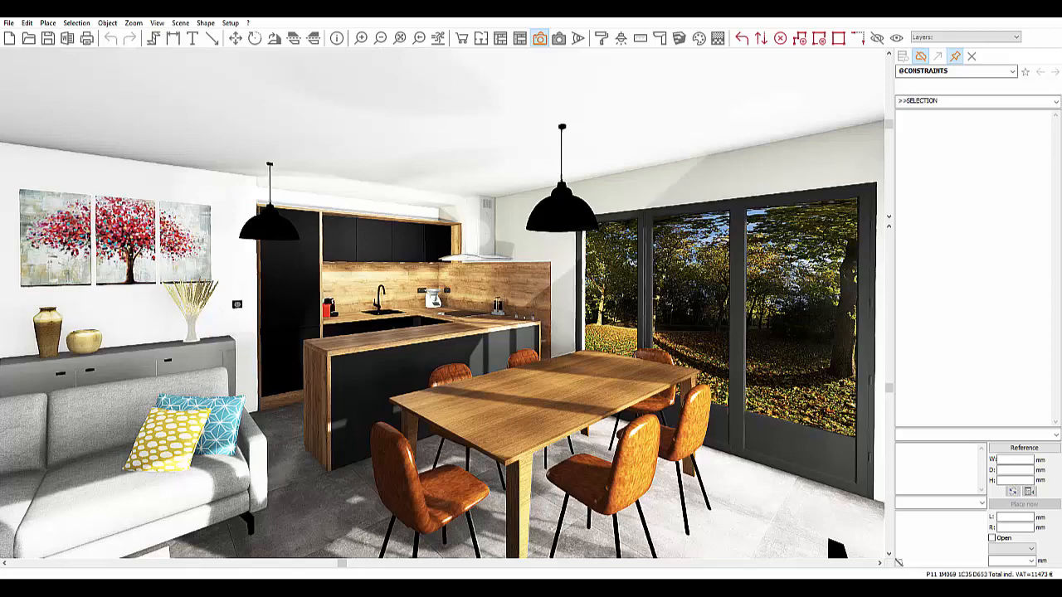
Step: Move the camera into the kitchen and select the floor tile, then the triptych painting
{"action": "left_click_drag", "start_coordinate": [279, 442], "coordinate": [338, 495]}
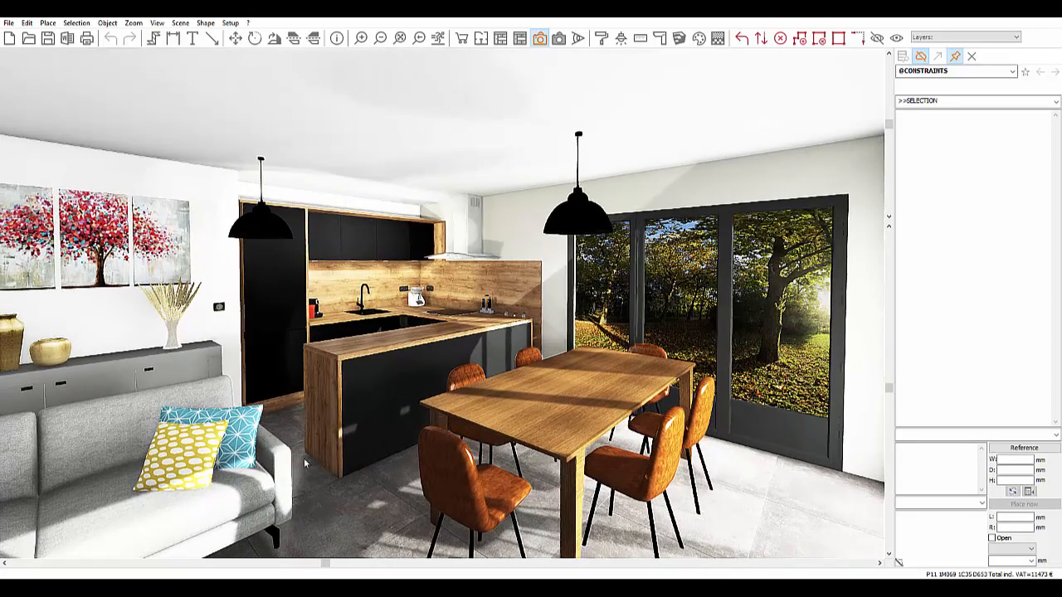
{"action": "left_click", "coordinate": [340, 496]}
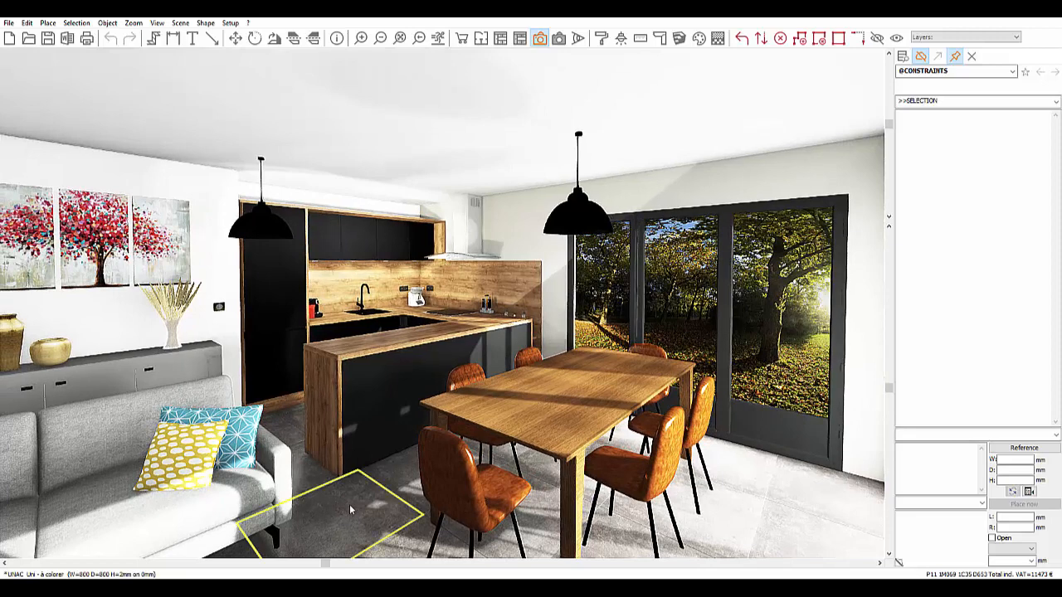
{"action": "left_click", "coordinate": [175, 253]}
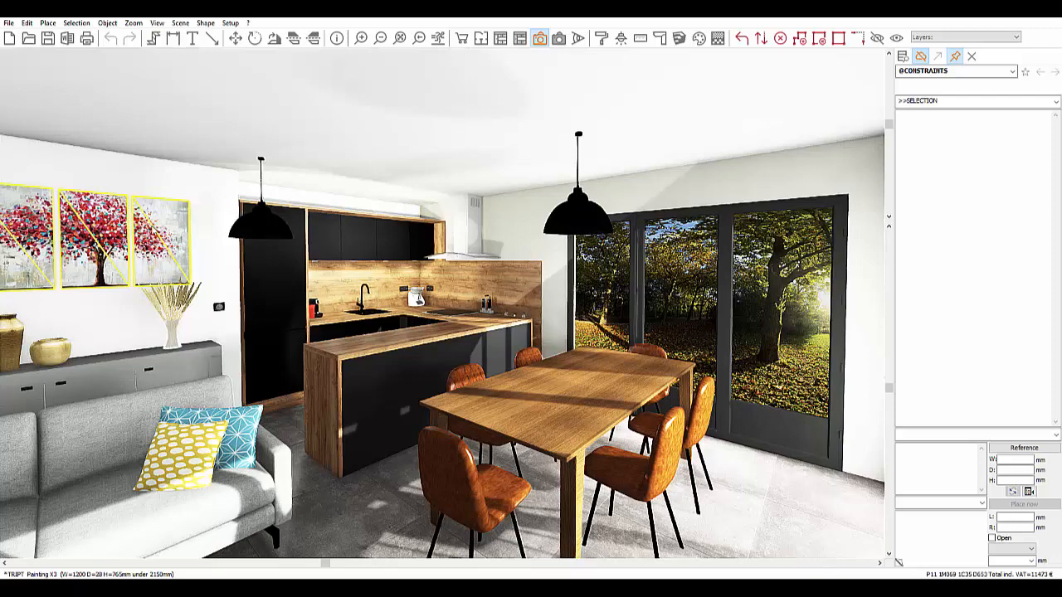
{"action": "middle_click_drag", "start_coordinate": [274, 377], "coordinate": [296, 377]}
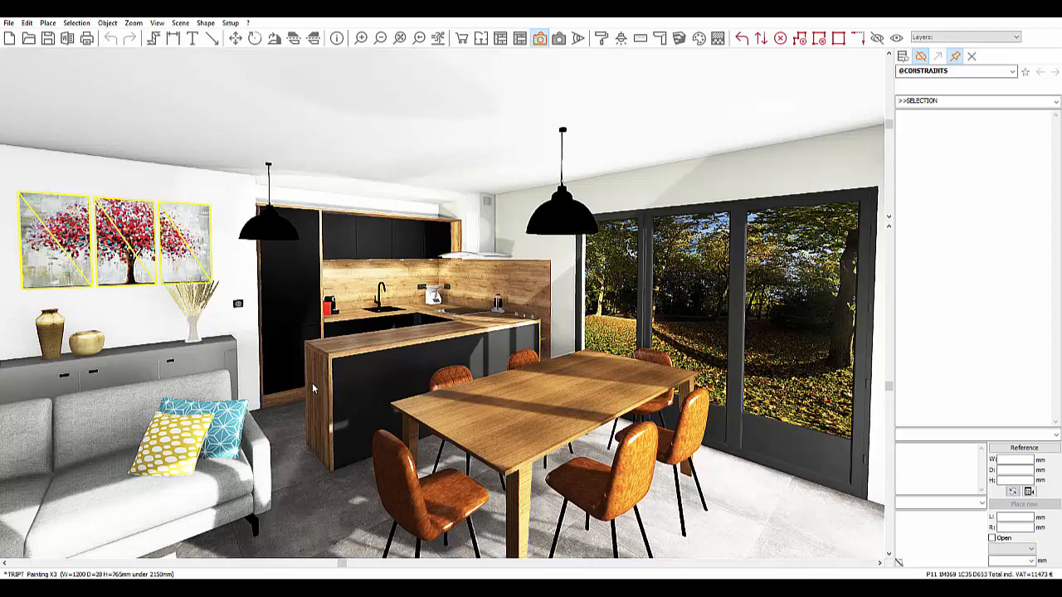
Step: Browse the images in C:\InSitu\Textures in File Explorer, then return to the InSitu scene
{"action": "key", "text": "alt+Tab"}
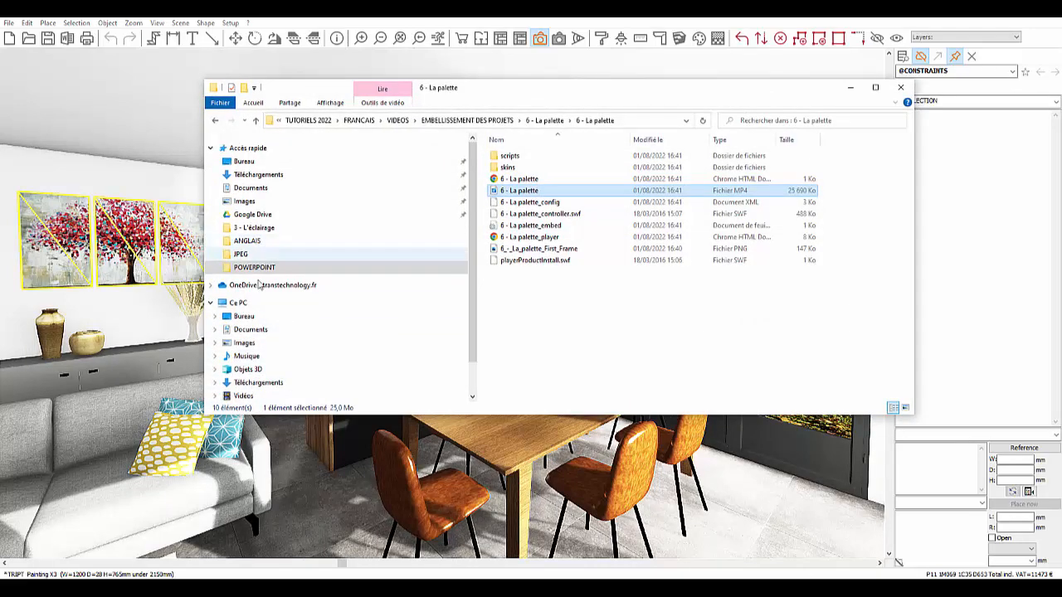
{"action": "left_click", "coordinate": [246, 316]}
{"action": "left_click", "coordinate": [369, 301]}
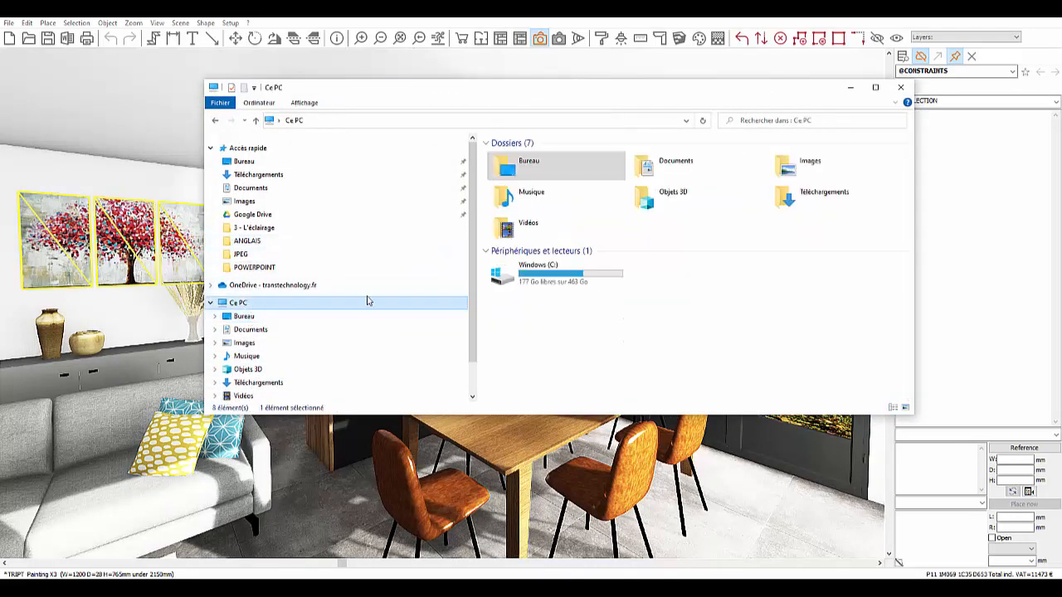
{"action": "double_click", "coordinate": [546, 270]}
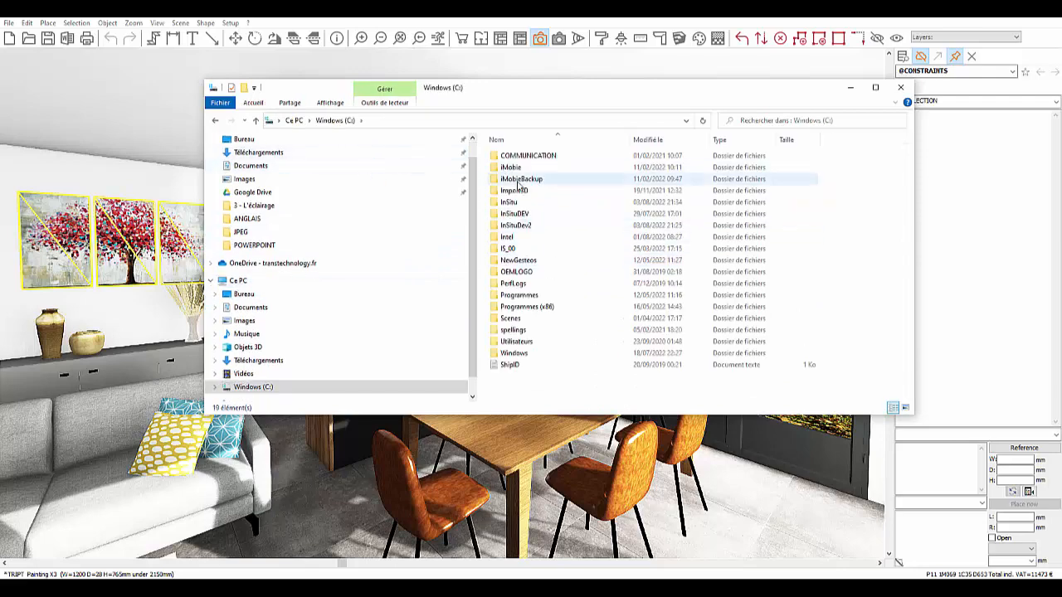
{"action": "double_click", "coordinate": [509, 203]}
{"action": "scroll", "coordinate": [522, 340], "scroll_direction": "down", "scroll_amount": 1}
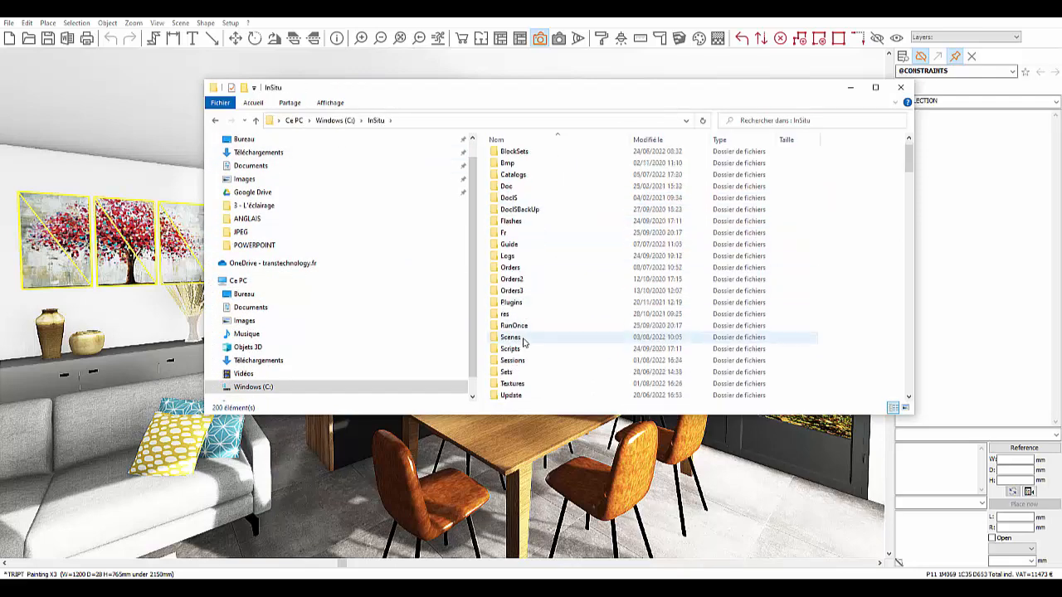
{"action": "scroll", "coordinate": [522, 340], "scroll_direction": "down", "scroll_amount": 1}
{"action": "double_click", "coordinate": [514, 349]}
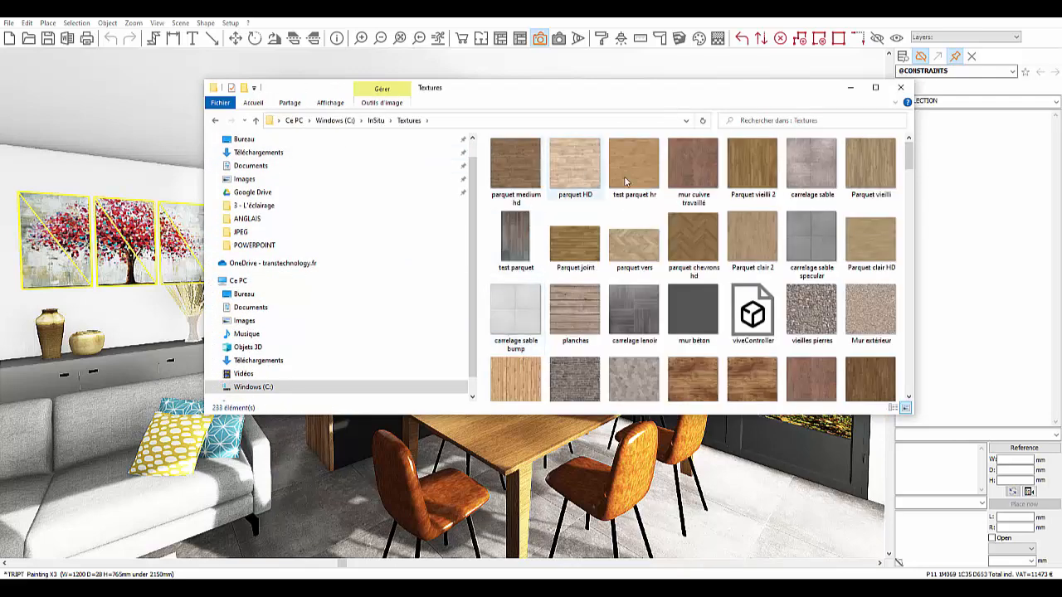
{"action": "scroll", "coordinate": [733, 340], "scroll_direction": "down", "scroll_amount": 3}
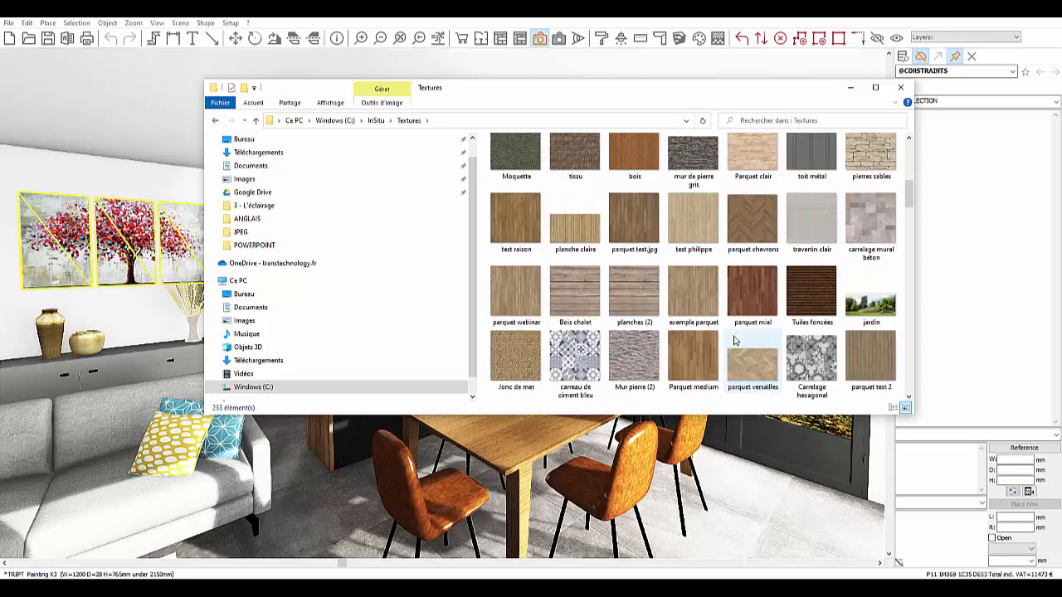
{"action": "scroll", "coordinate": [733, 340], "scroll_direction": "down", "scroll_amount": 3}
{"action": "left_click", "coordinate": [734, 65]}
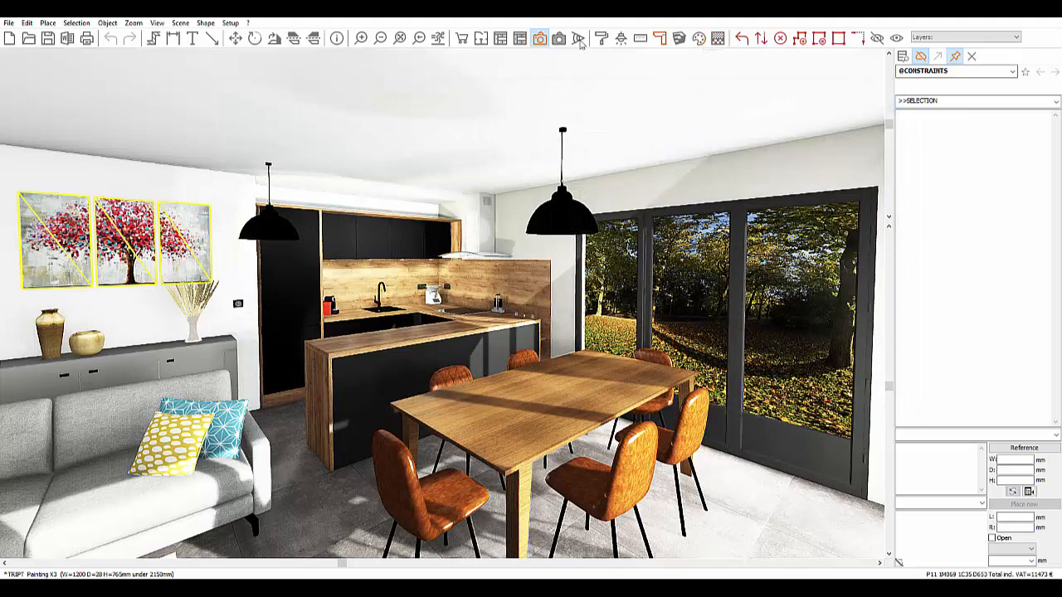
Step: Open the texture palette editor via Setup > Graphic > Palette
{"action": "left_click", "coordinate": [230, 23]}
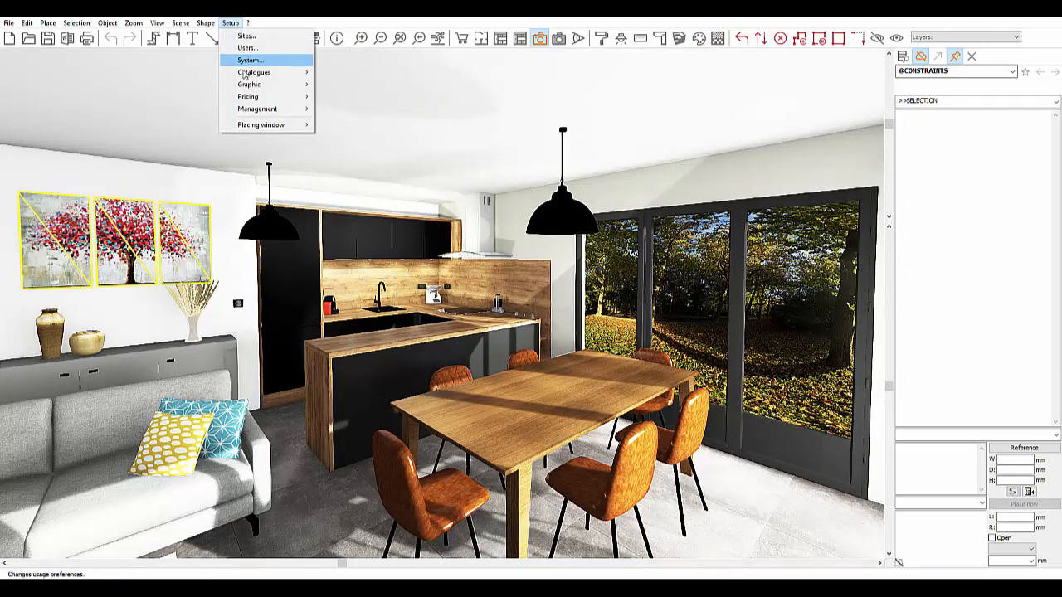
{"action": "mouse_move", "coordinate": [246, 87]}
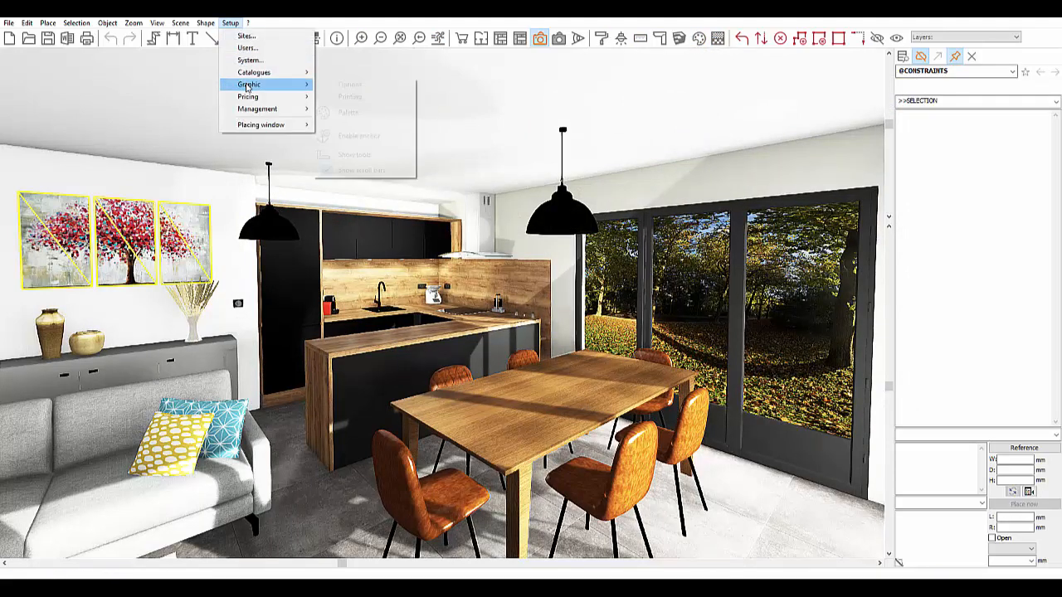
{"action": "left_click", "coordinate": [351, 118]}
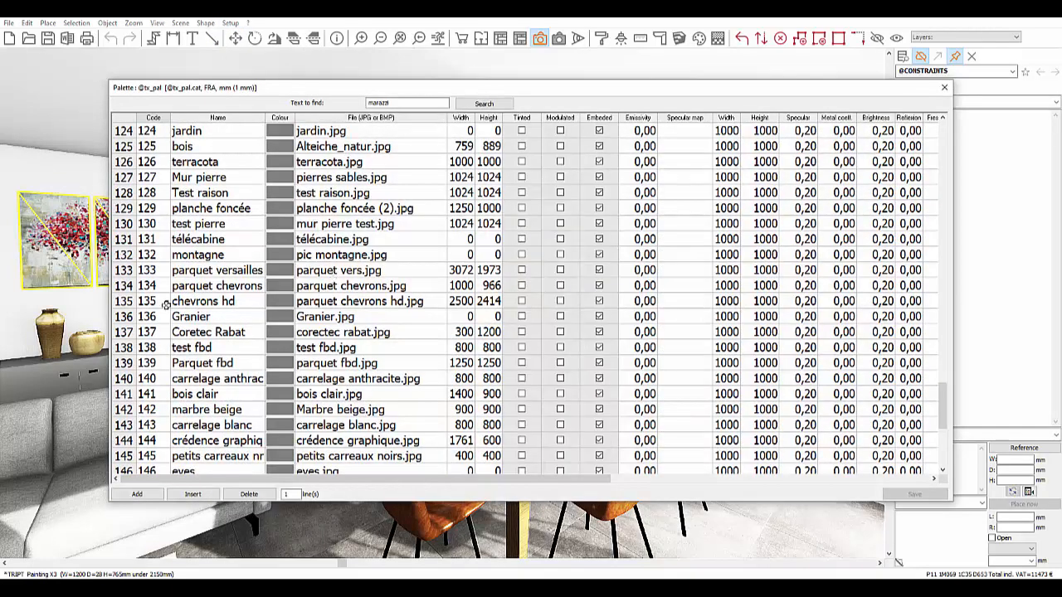
Step: Append a new palette row with code 163 and name jungle
{"action": "scroll", "coordinate": [165, 304], "scroll_direction": "down", "scroll_amount": 6}
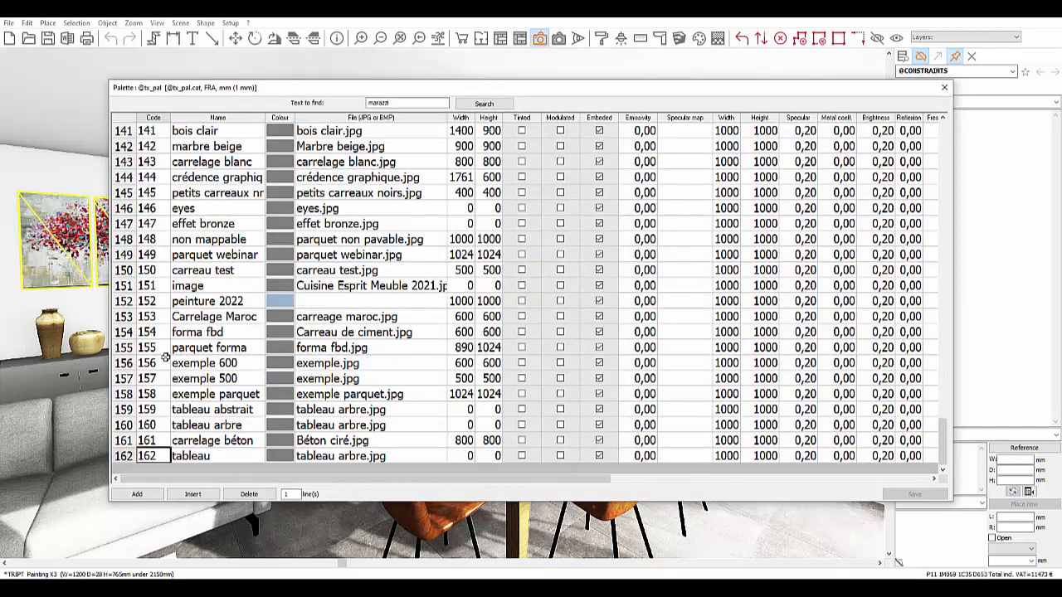
{"action": "left_click", "coordinate": [149, 495]}
{"action": "left_click", "coordinate": [149, 495]}
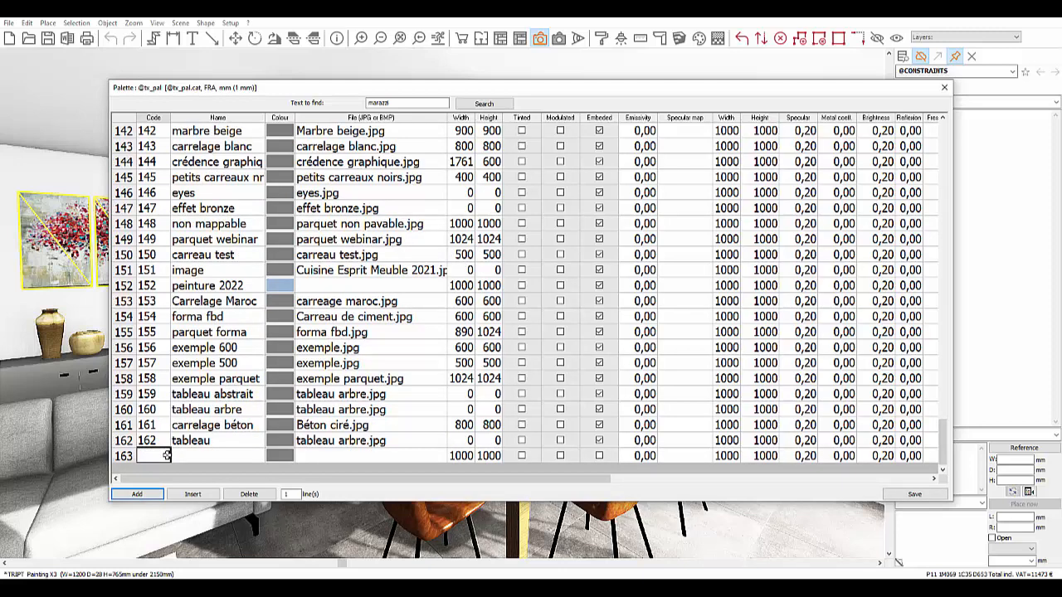
{"action": "type", "text": "163"}
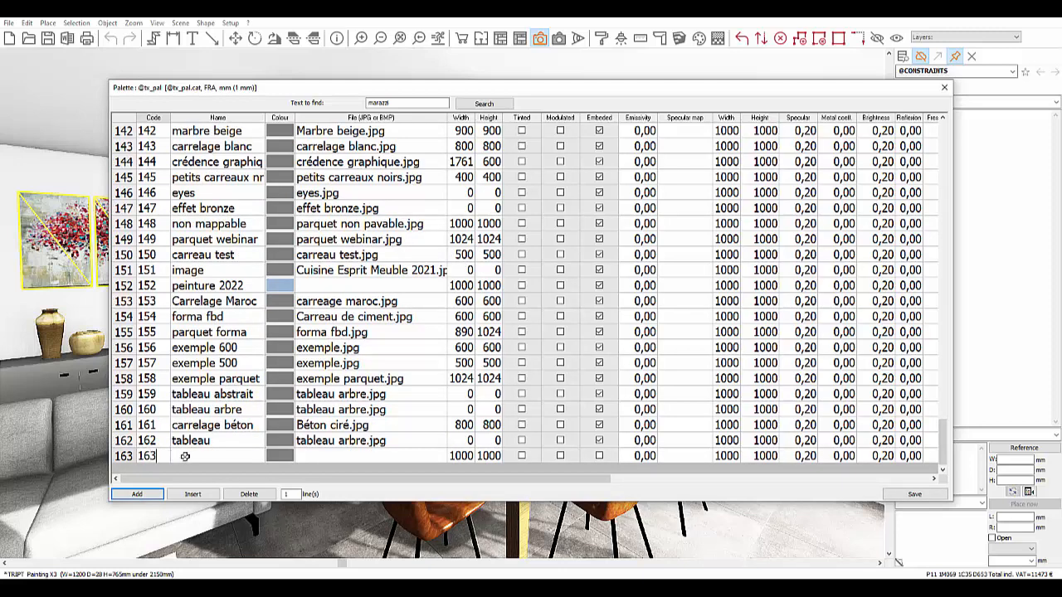
{"action": "left_click", "coordinate": [199, 457]}
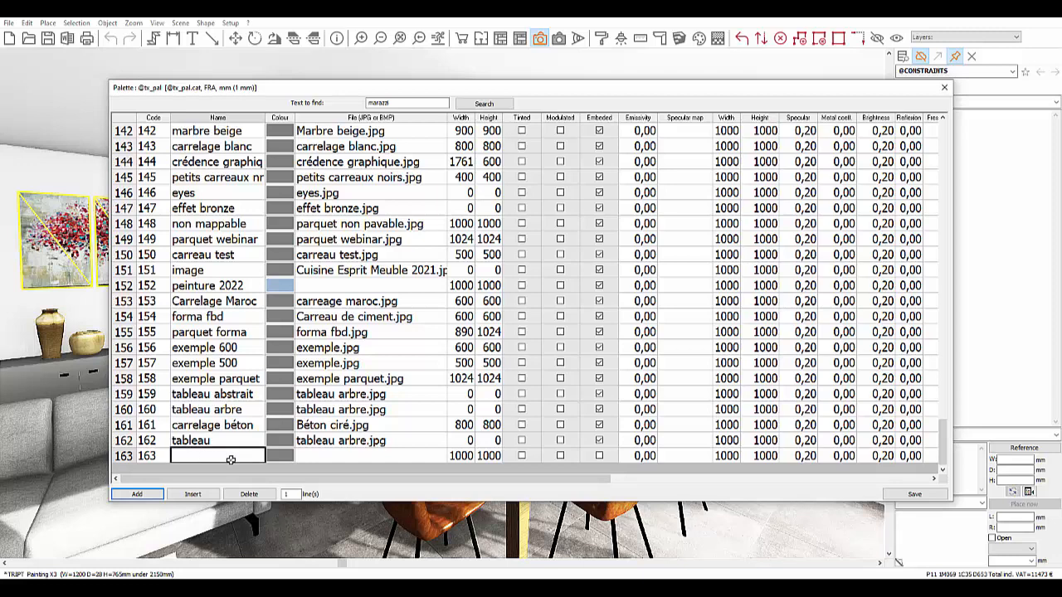
{"action": "type", "text": "jung"}
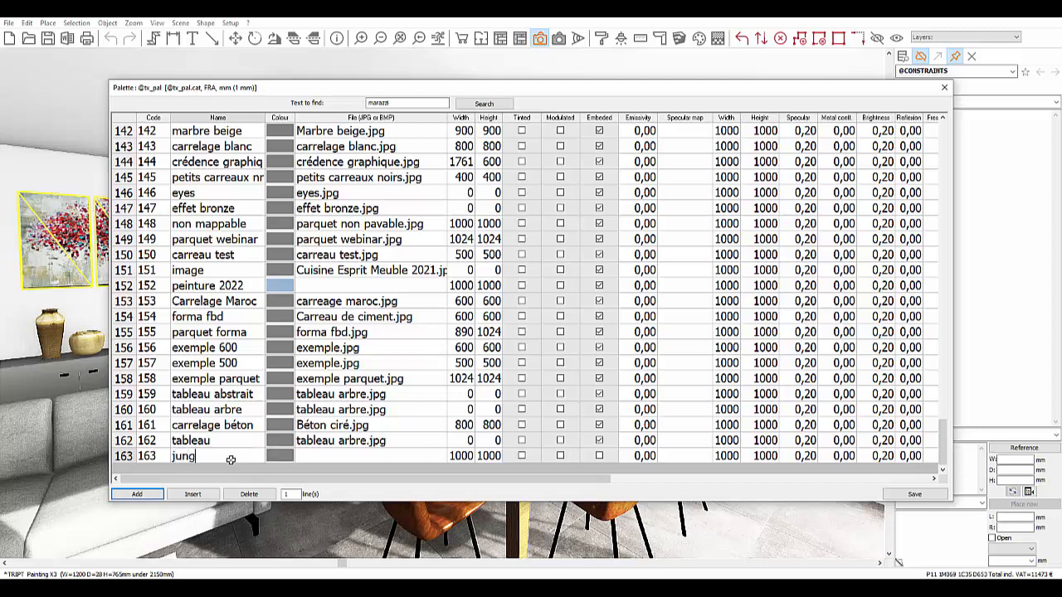
{"action": "type", "text": "le"}
Step: Assign the image file tableau jungle.jpg to palette row 163
{"action": "double_click", "coordinate": [361, 457]}
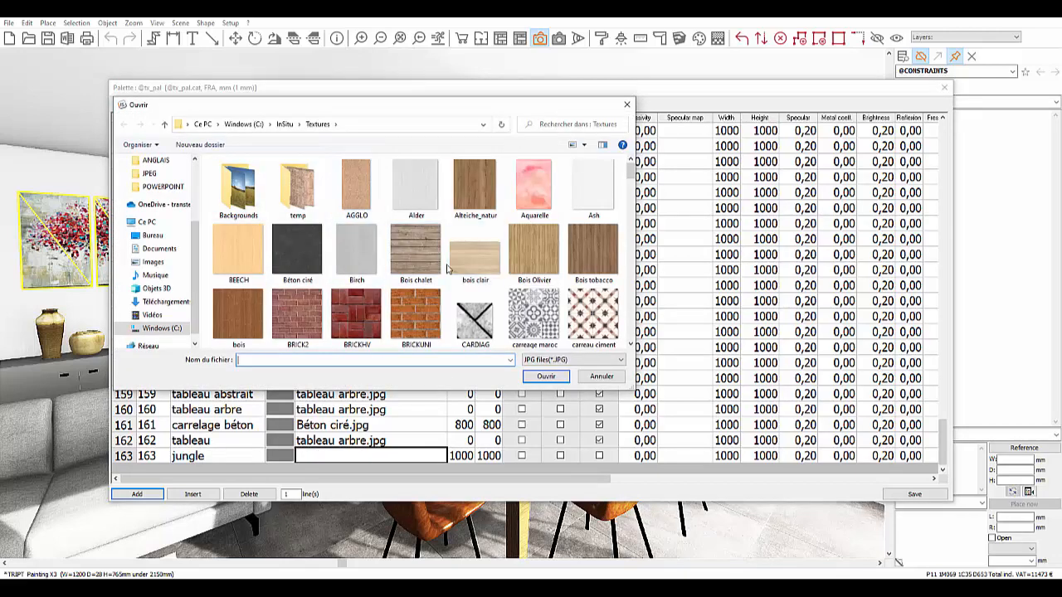
{"action": "scroll", "coordinate": [446, 271], "scroll_direction": "down", "scroll_amount": 3}
{"action": "scroll", "coordinate": [446, 271], "scroll_direction": "down", "scroll_amount": 10}
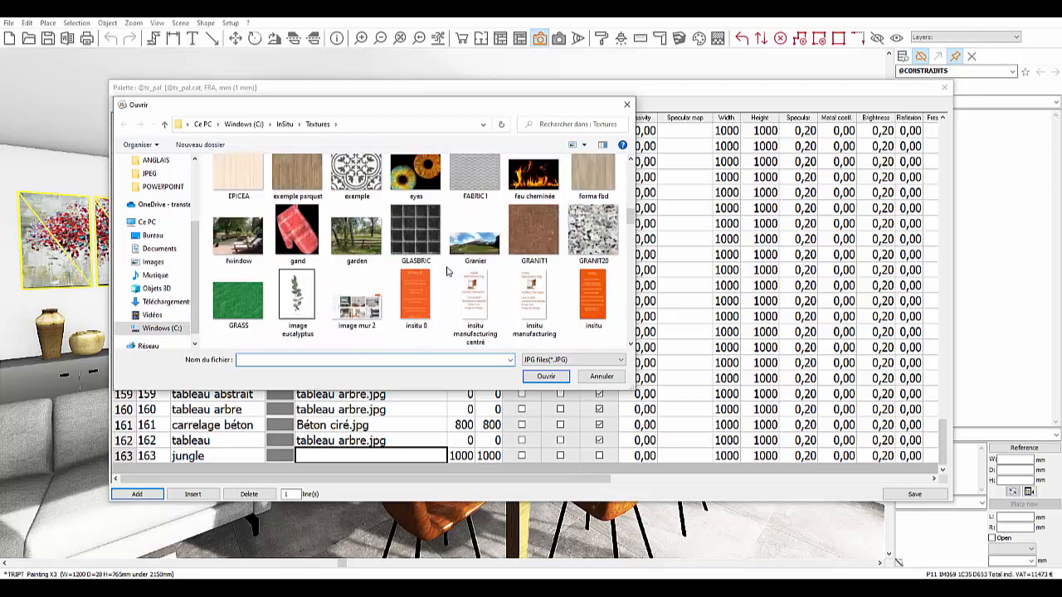
{"action": "scroll", "coordinate": [446, 271], "scroll_direction": "down", "scroll_amount": 10}
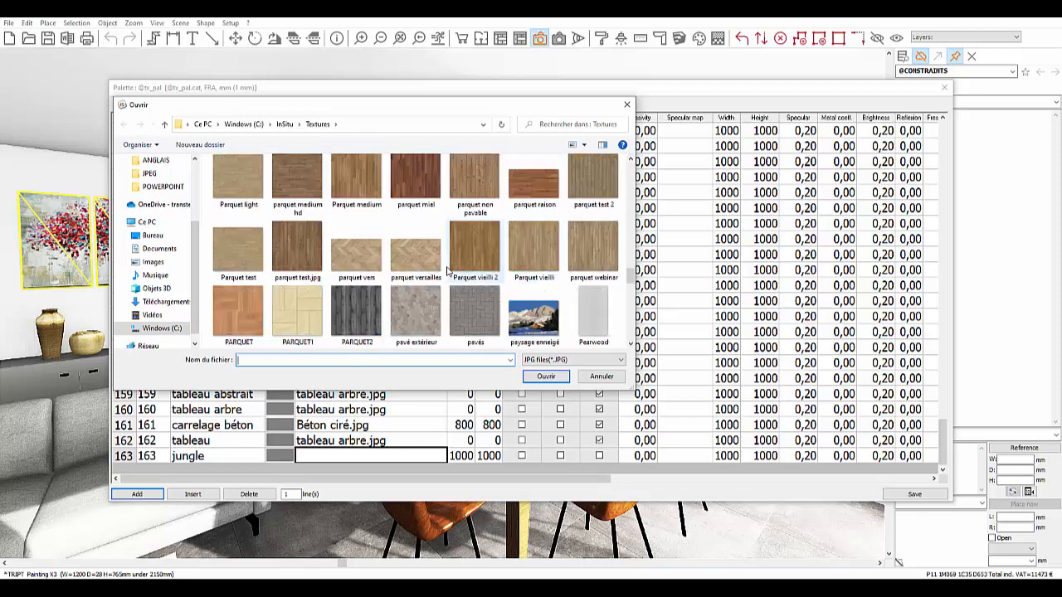
{"action": "scroll", "coordinate": [446, 272], "scroll_direction": "down", "scroll_amount": 8}
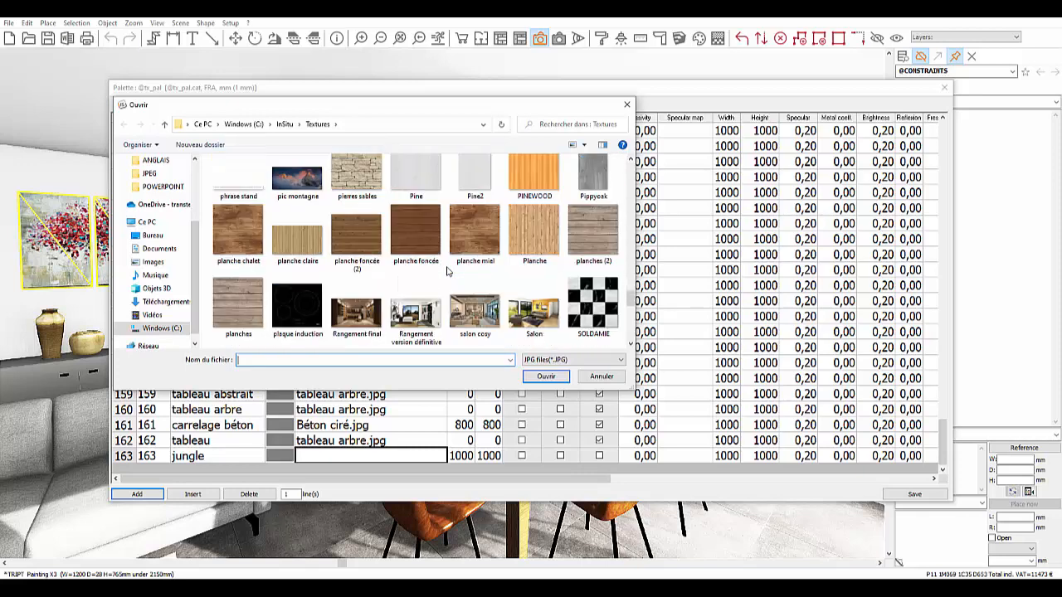
{"action": "scroll", "coordinate": [455, 313], "scroll_direction": "down", "scroll_amount": 2}
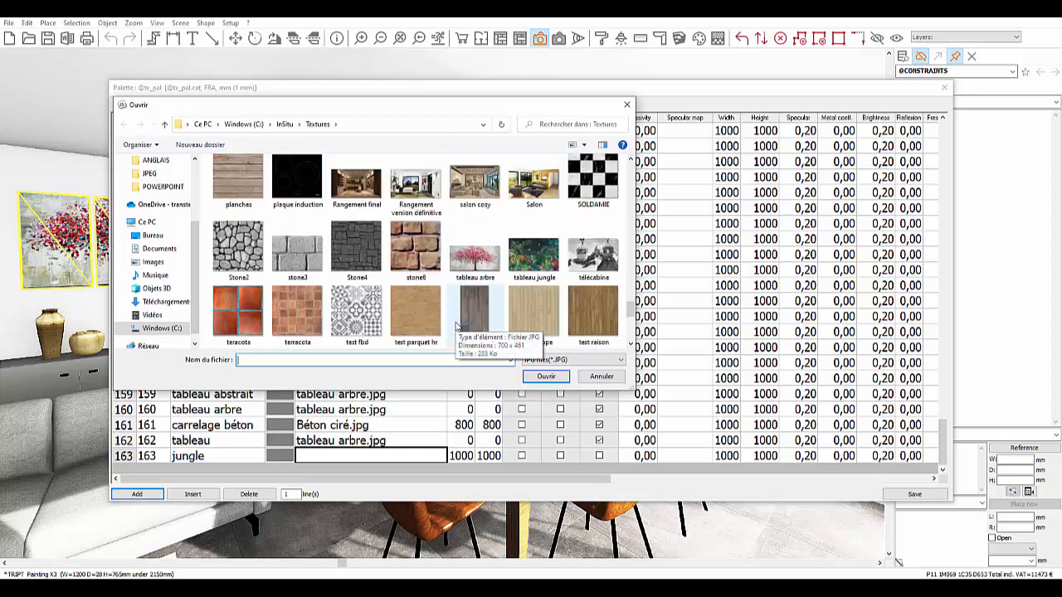
{"action": "left_click", "coordinate": [520, 269]}
{"action": "left_click", "coordinate": [546, 376]}
{"action": "left_click", "coordinate": [461, 456]}
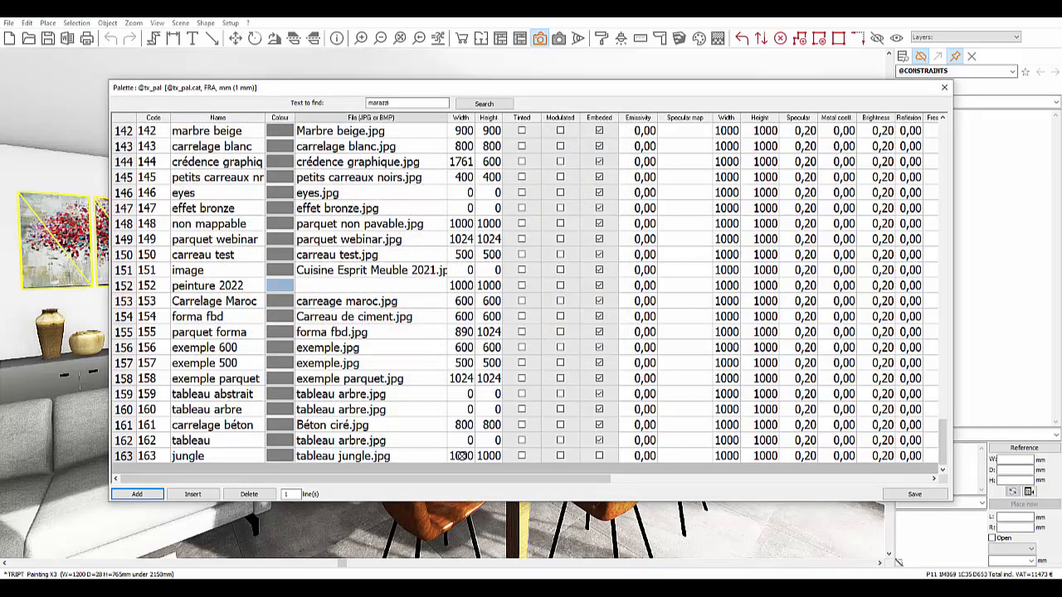
Step: Set the jungle row's width and height to 0, tick Embeded, and save the palette
{"action": "left_click", "coordinate": [488, 456]}
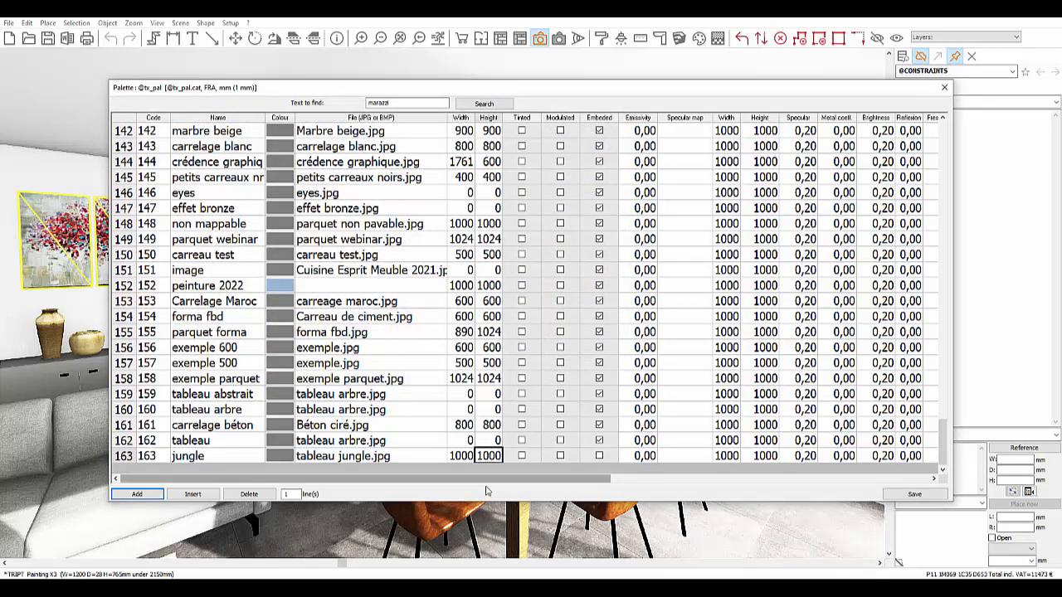
{"action": "left_click", "coordinate": [456, 456]}
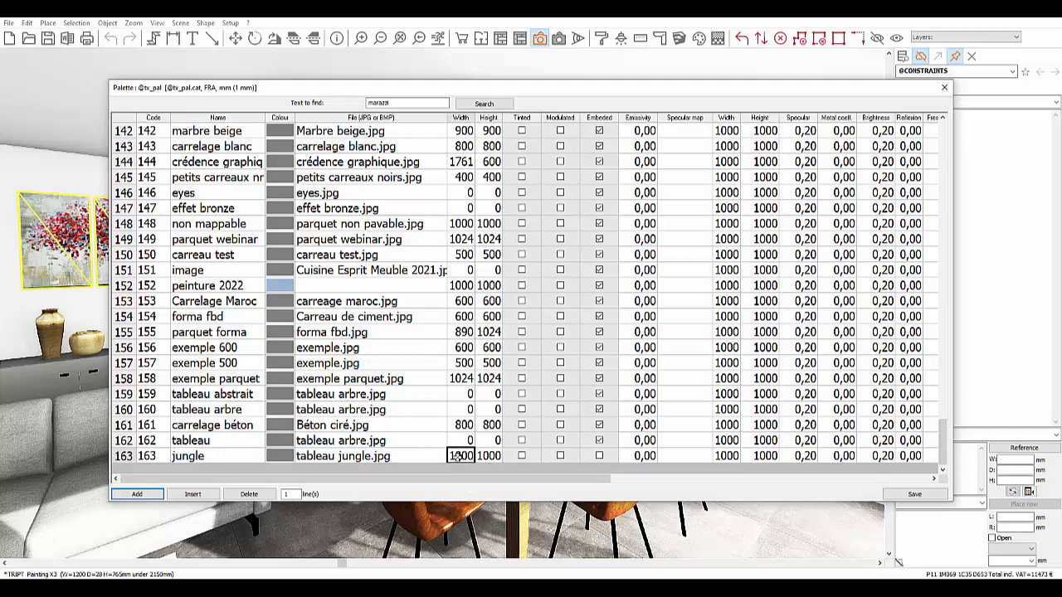
{"action": "type", "text": "0"}
{"action": "left_click", "coordinate": [489, 456]}
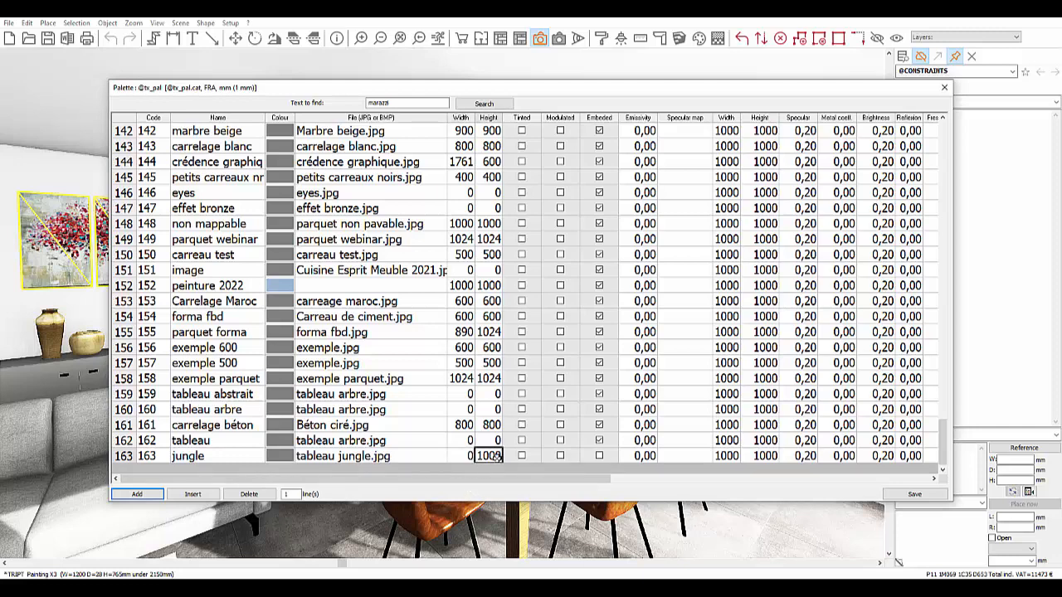
{"action": "type", "text": "0"}
{"action": "left_click", "coordinate": [600, 456]}
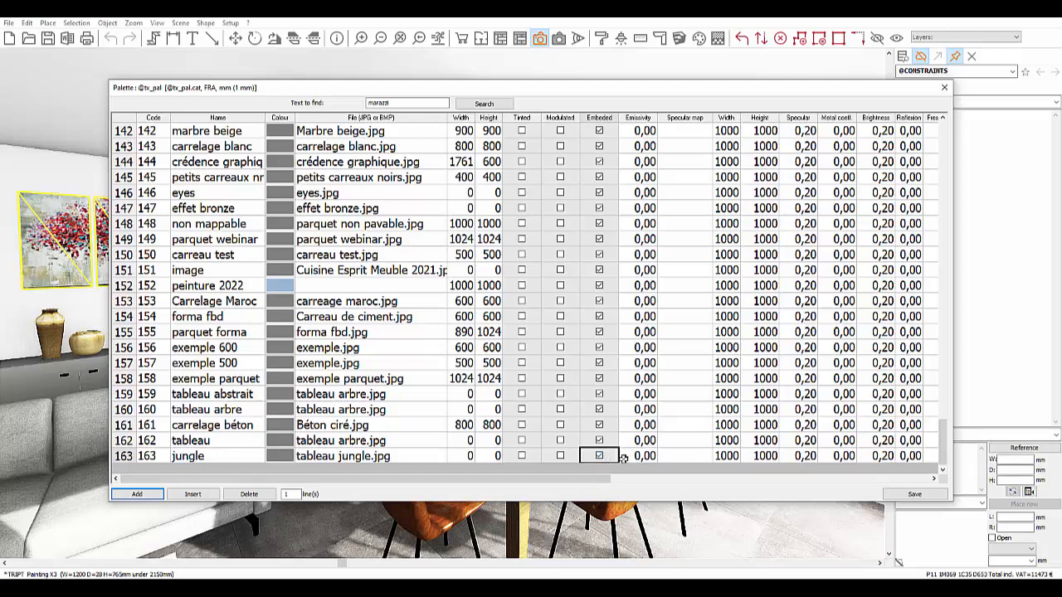
{"action": "left_click", "coordinate": [902, 496]}
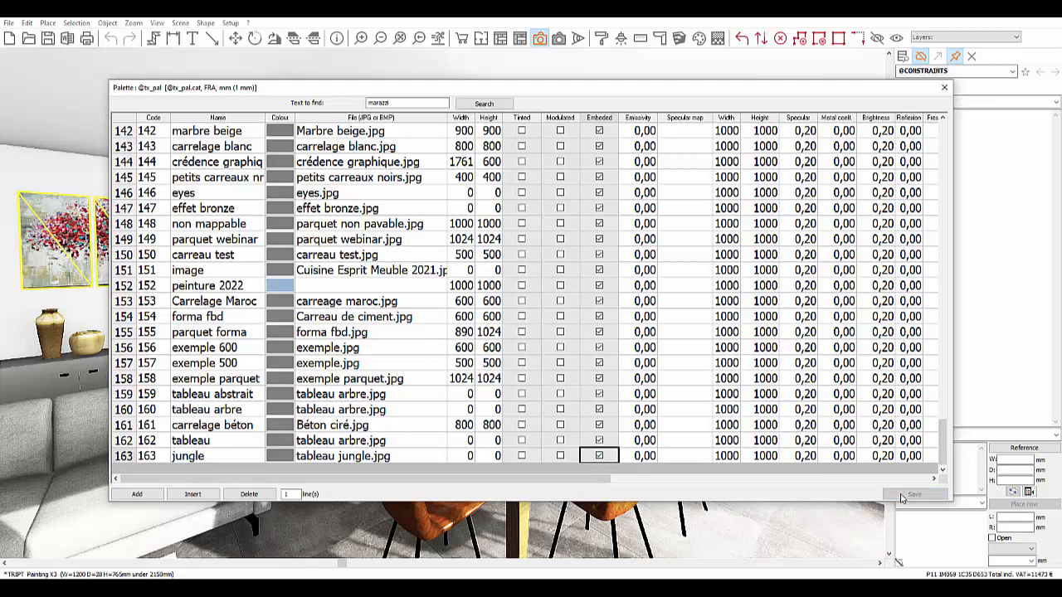
Step: Close the palette and set the triptych's visual finish to ADEF (To be defined)
{"action": "left_click", "coordinate": [944, 87]}
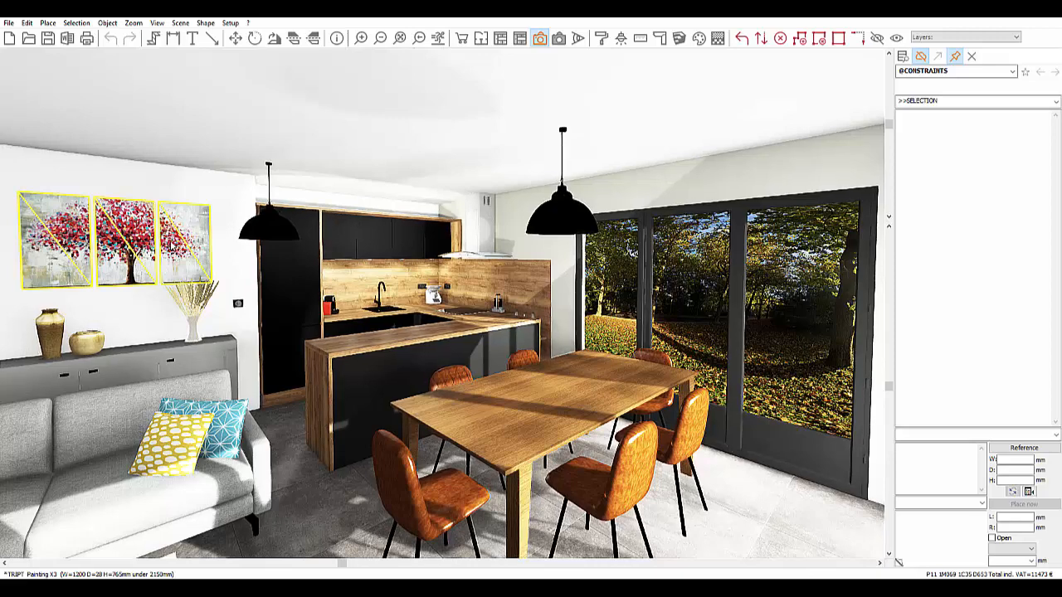
{"action": "right_click", "coordinate": [171, 242]}
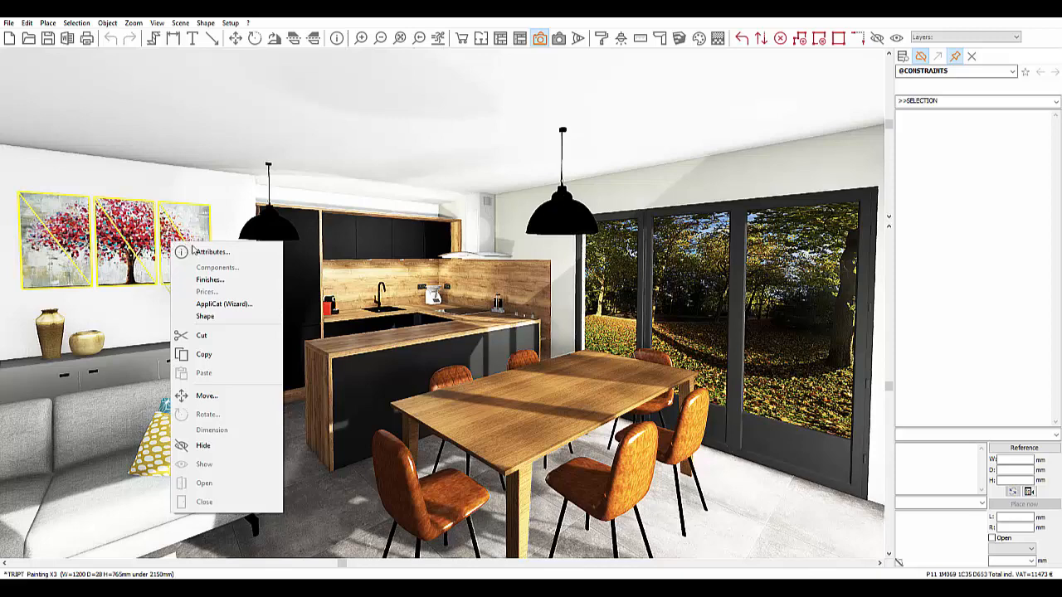
{"action": "left_click", "coordinate": [226, 282]}
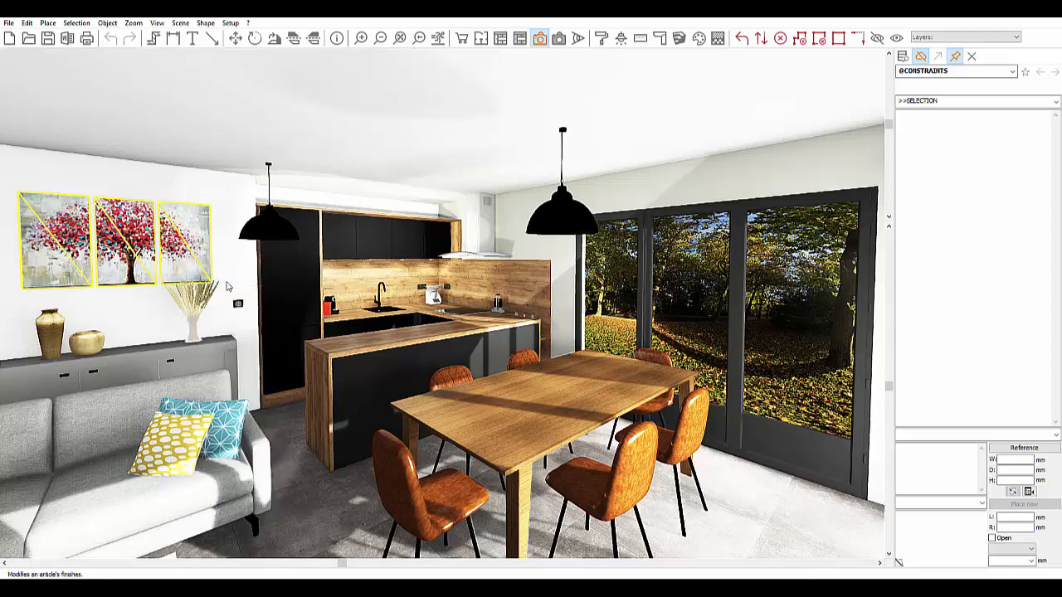
{"action": "left_click", "coordinate": [581, 157]}
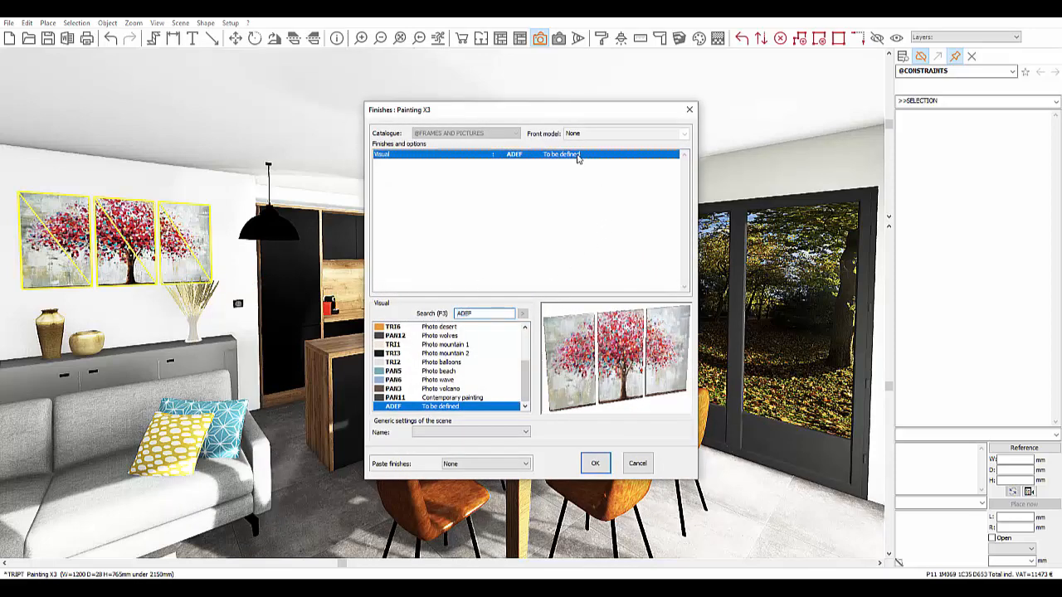
{"action": "left_click", "coordinate": [488, 412]}
{"action": "left_click", "coordinate": [592, 463]}
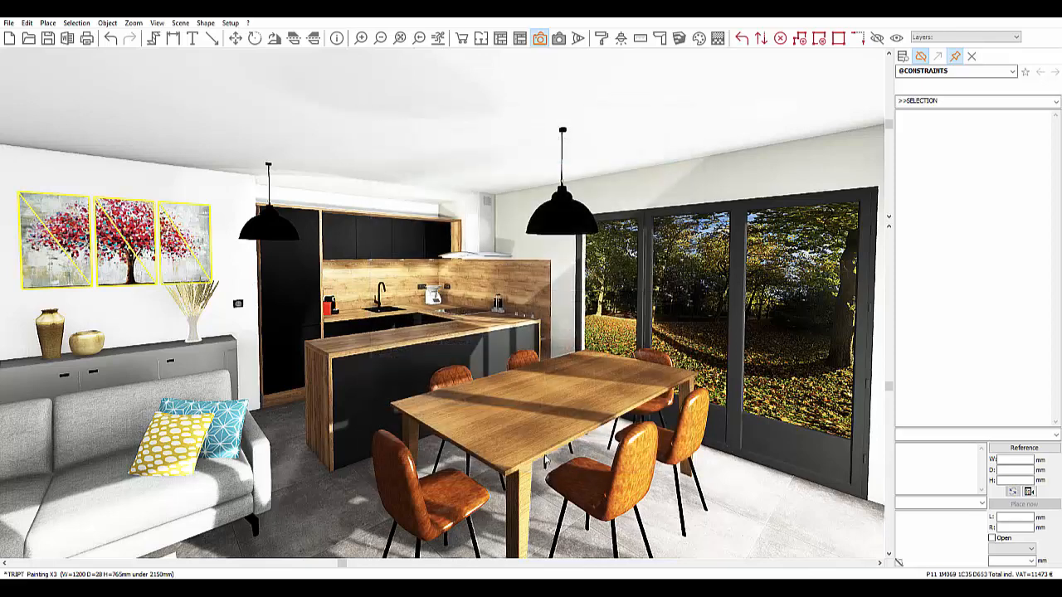
Step: Set the triptych painting's Colour 2 texture to jungle and apply the attributes
{"action": "right_click", "coordinate": [186, 238]}
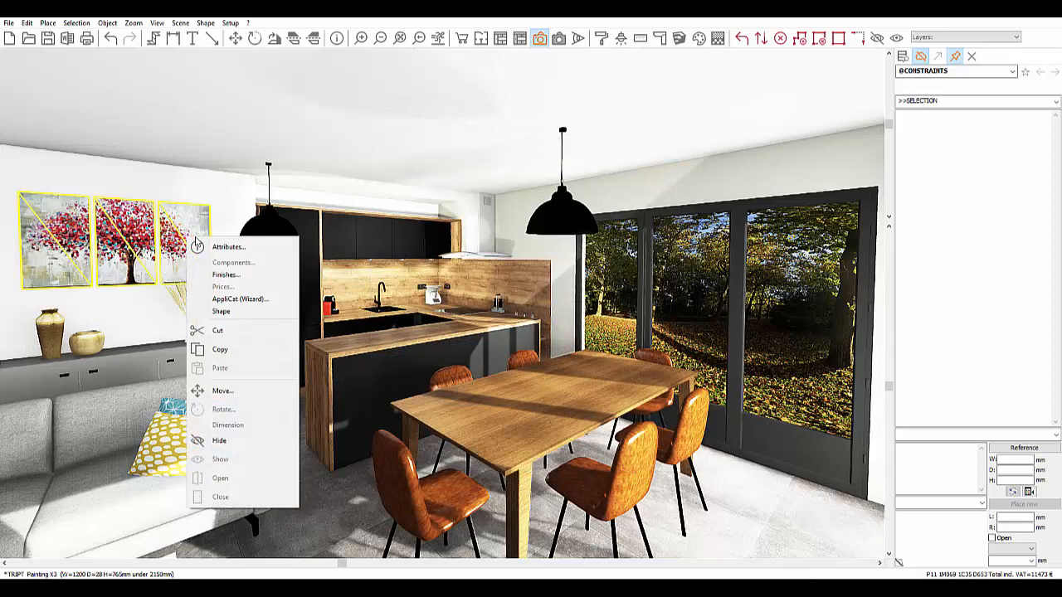
{"action": "left_click", "coordinate": [244, 248]}
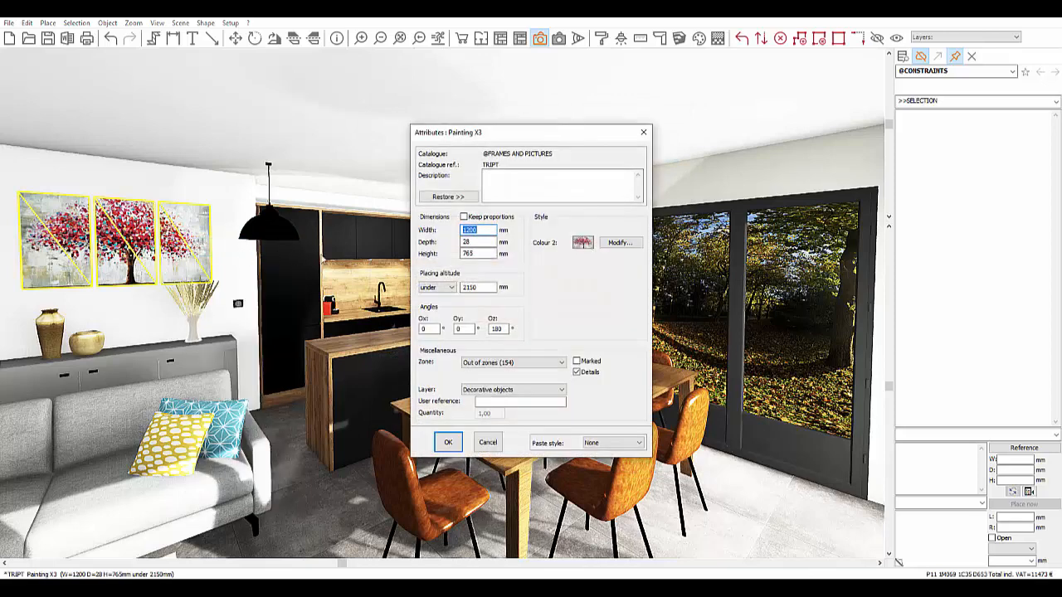
{"action": "left_click", "coordinate": [620, 242]}
{"action": "left_click", "coordinate": [553, 384]}
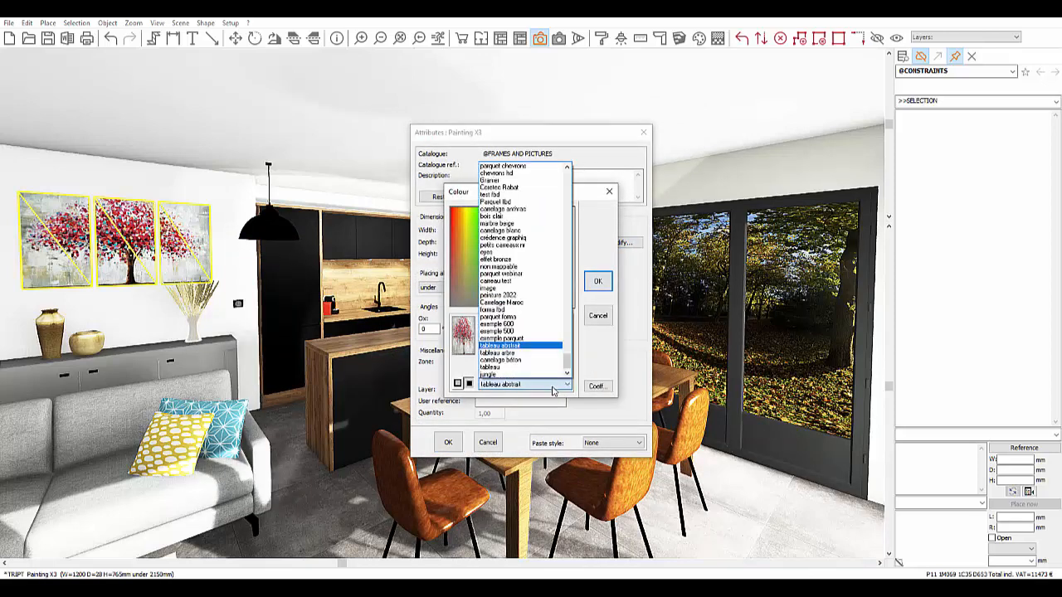
{"action": "left_click", "coordinate": [510, 376]}
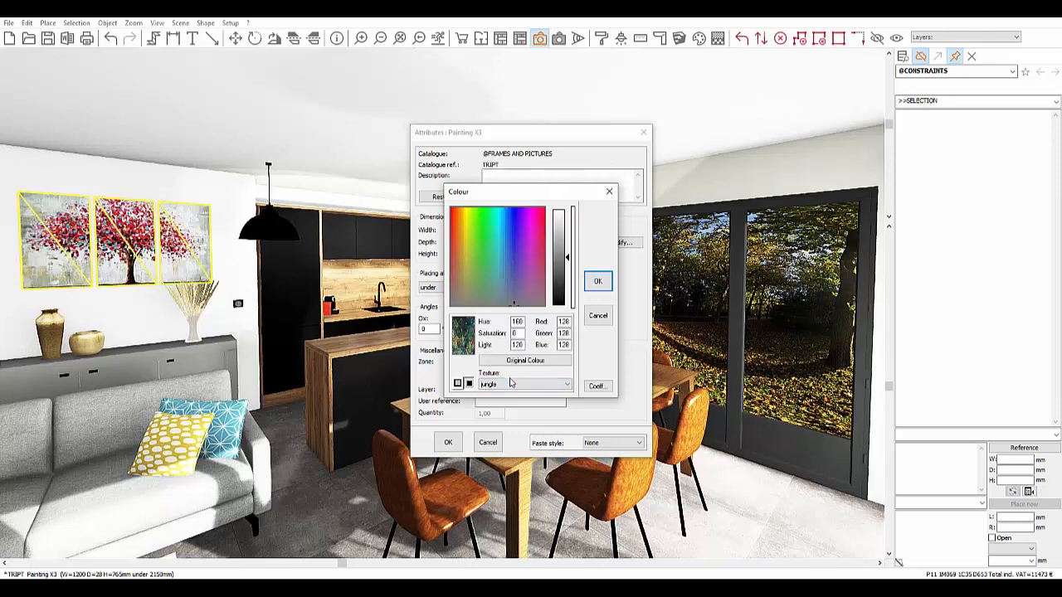
{"action": "left_click", "coordinate": [511, 387]}
{"action": "left_click", "coordinate": [494, 368]}
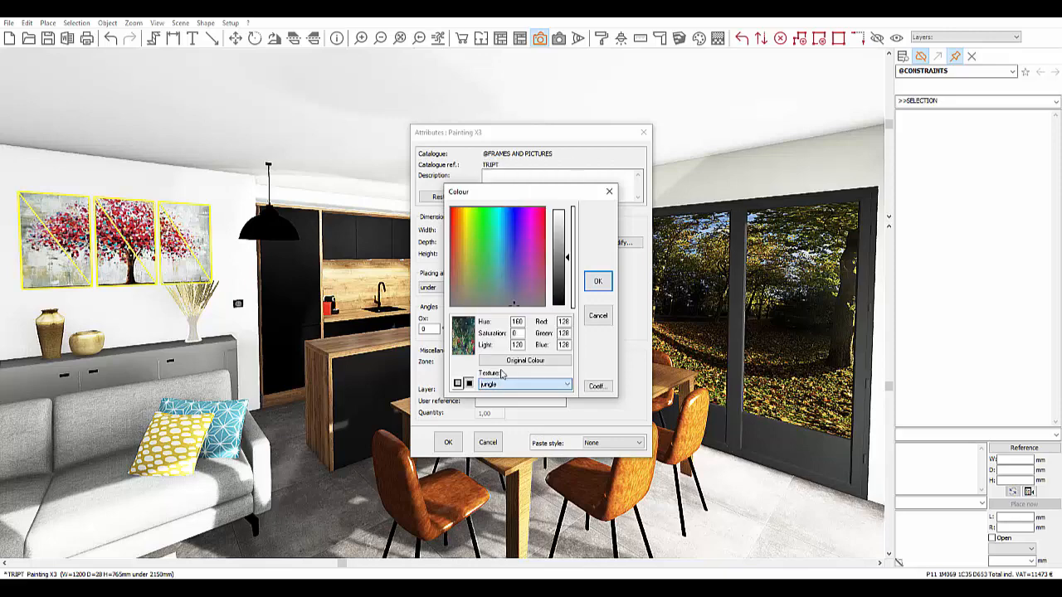
{"action": "left_click", "coordinate": [502, 386]}
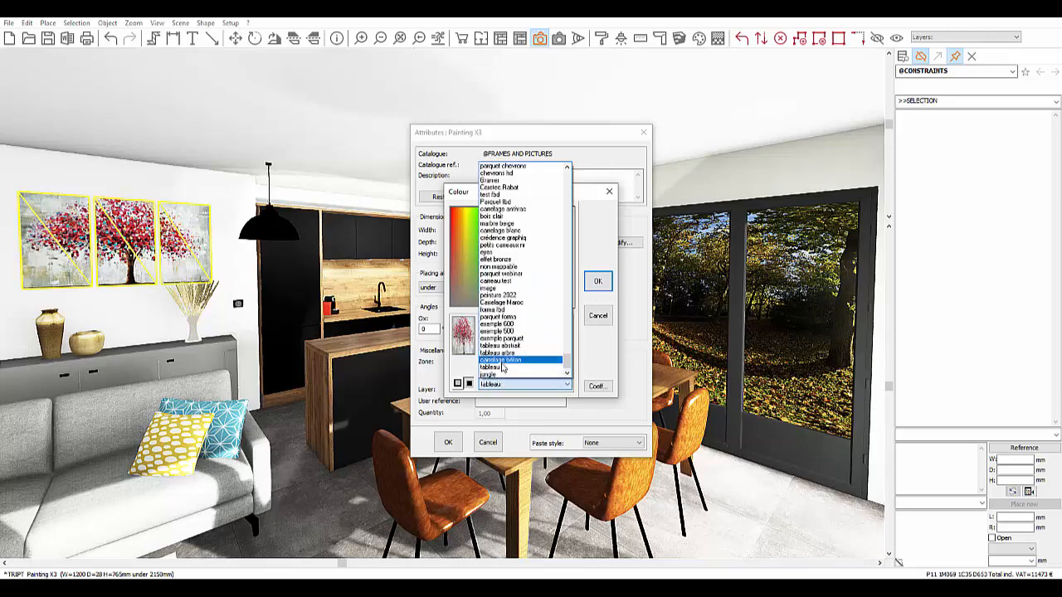
{"action": "left_click", "coordinate": [489, 374]}
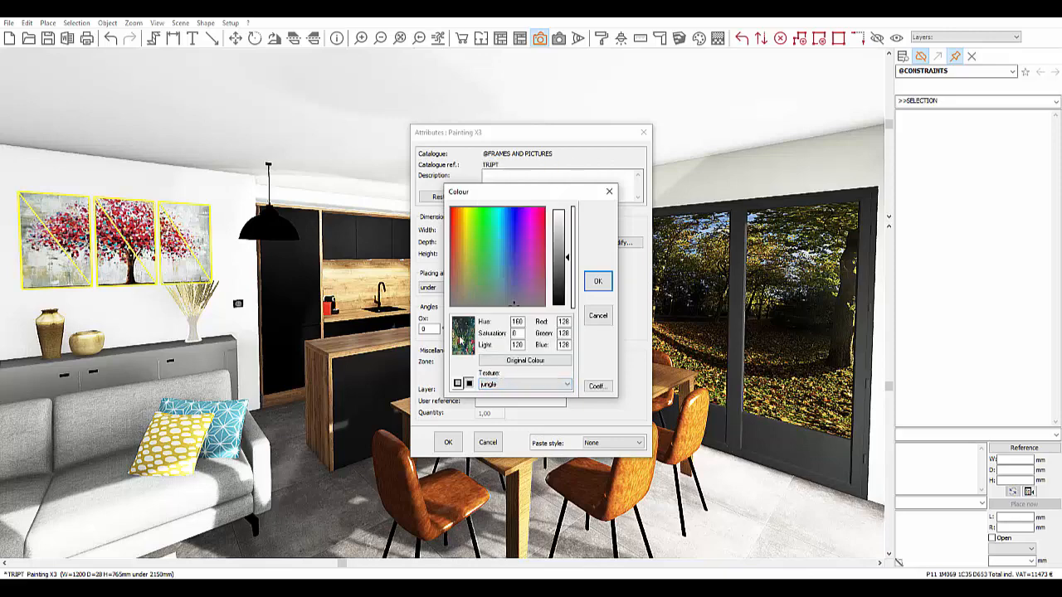
{"action": "left_click", "coordinate": [594, 287]}
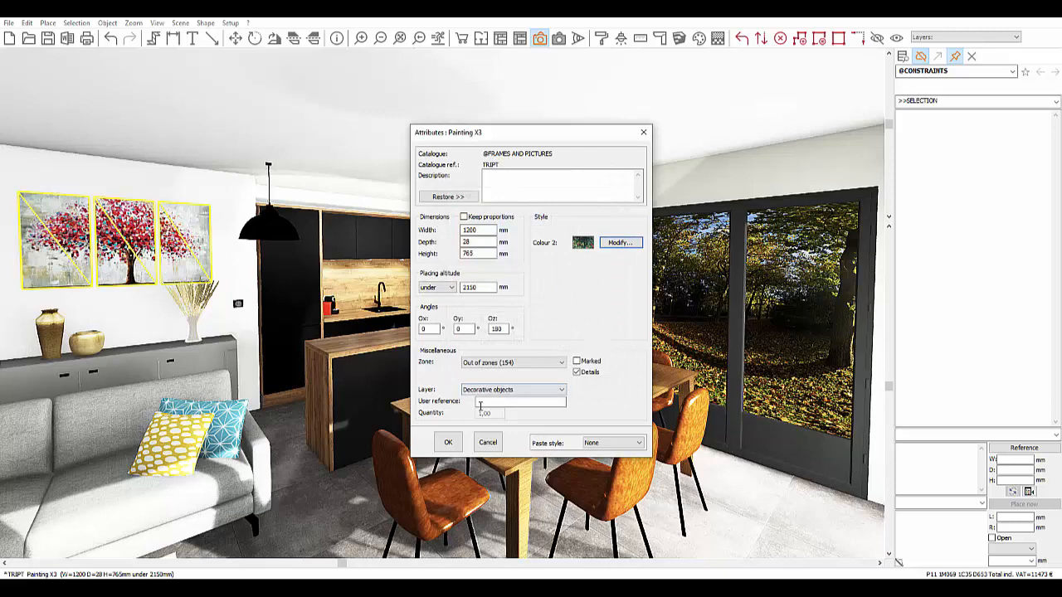
{"action": "left_click", "coordinate": [448, 442]}
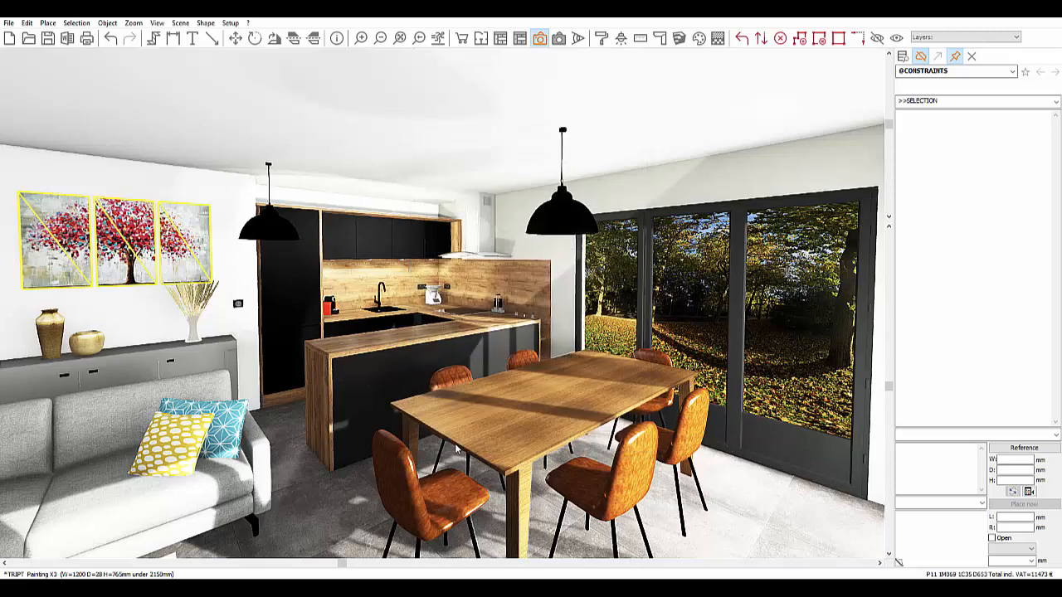
Step: Select the plain floor tile in front of the sofa in the 3D view
{"action": "left_click", "coordinate": [277, 424]}
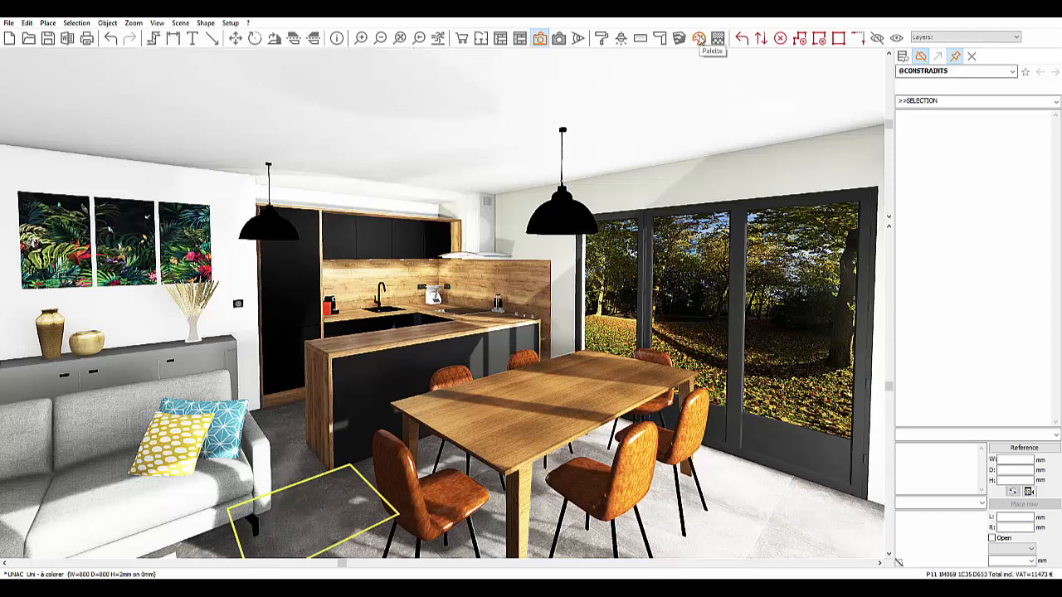
Step: Add palette entry 164 named carrelage using the Carreau de ciment.jpg image
{"action": "left_click", "coordinate": [699, 39]}
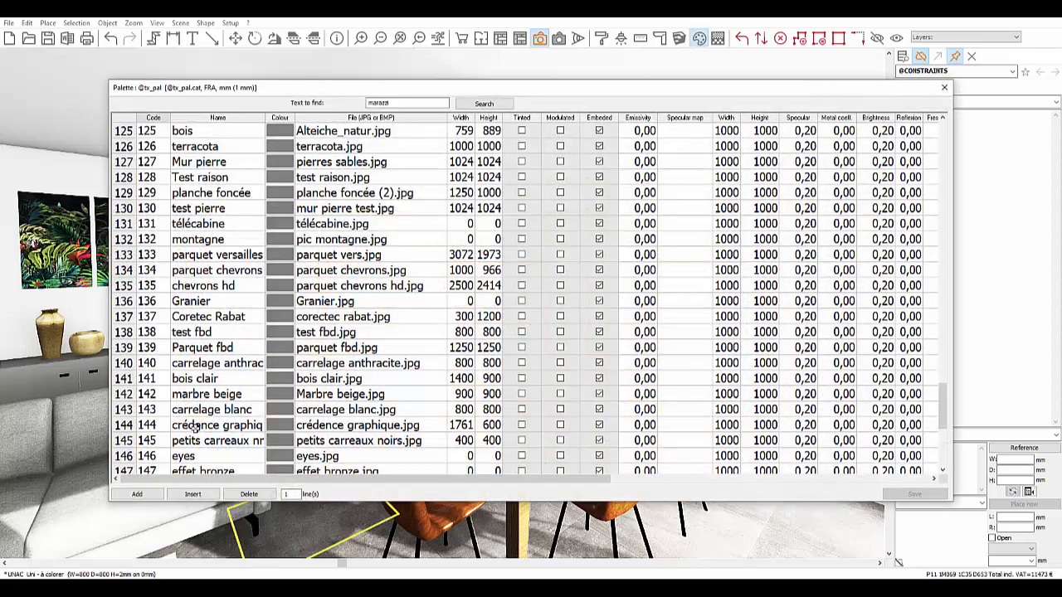
{"action": "scroll", "coordinate": [197, 426], "scroll_direction": "down", "scroll_amount": 6}
{"action": "left_click", "coordinate": [154, 491]}
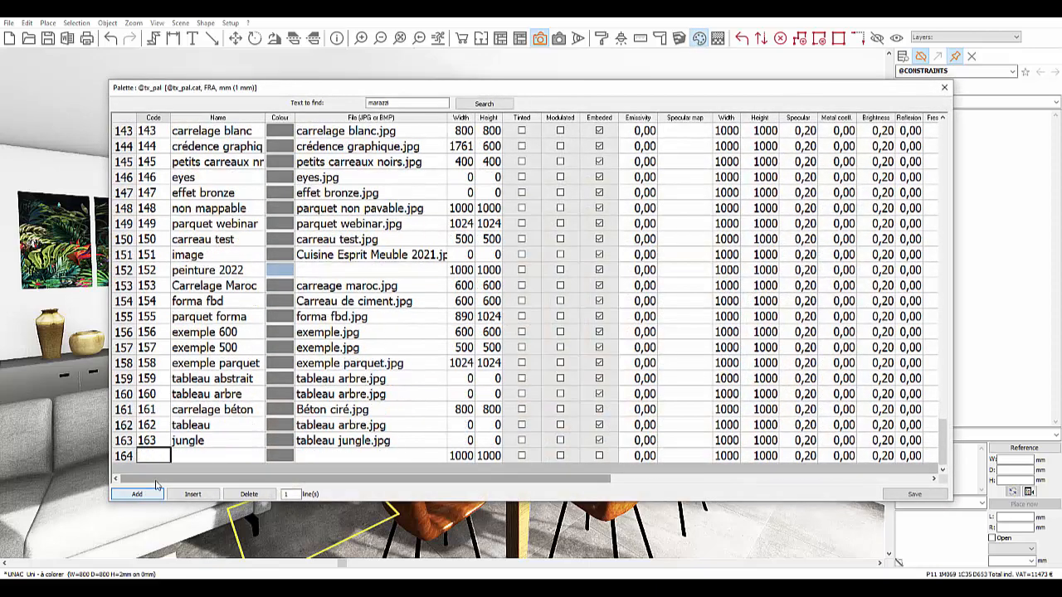
{"action": "key", "text": "Tab"}
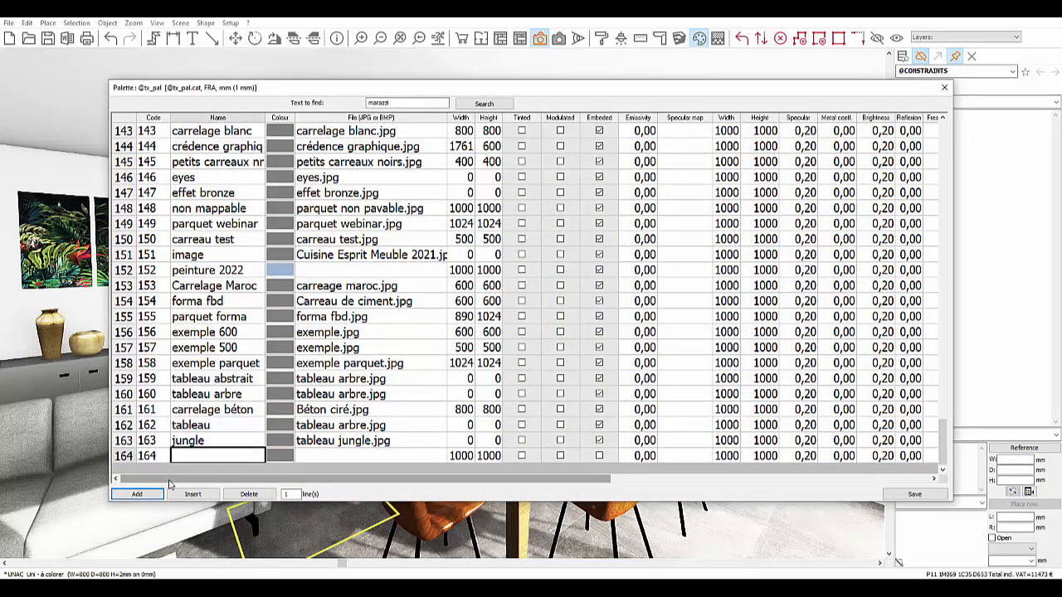
{"action": "type", "text": "carrelage"}
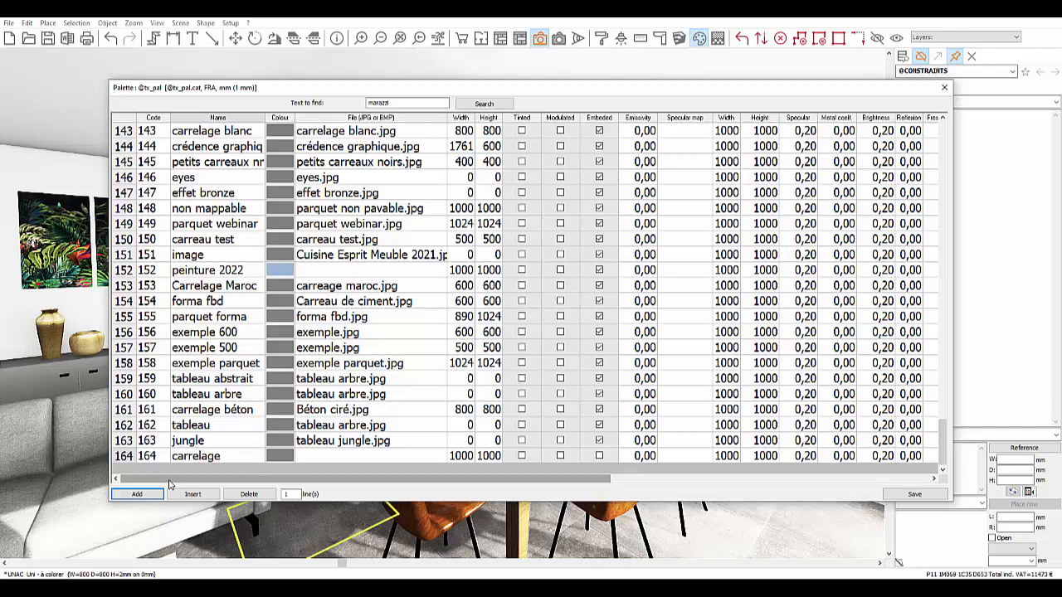
{"action": "left_click", "coordinate": [379, 458]}
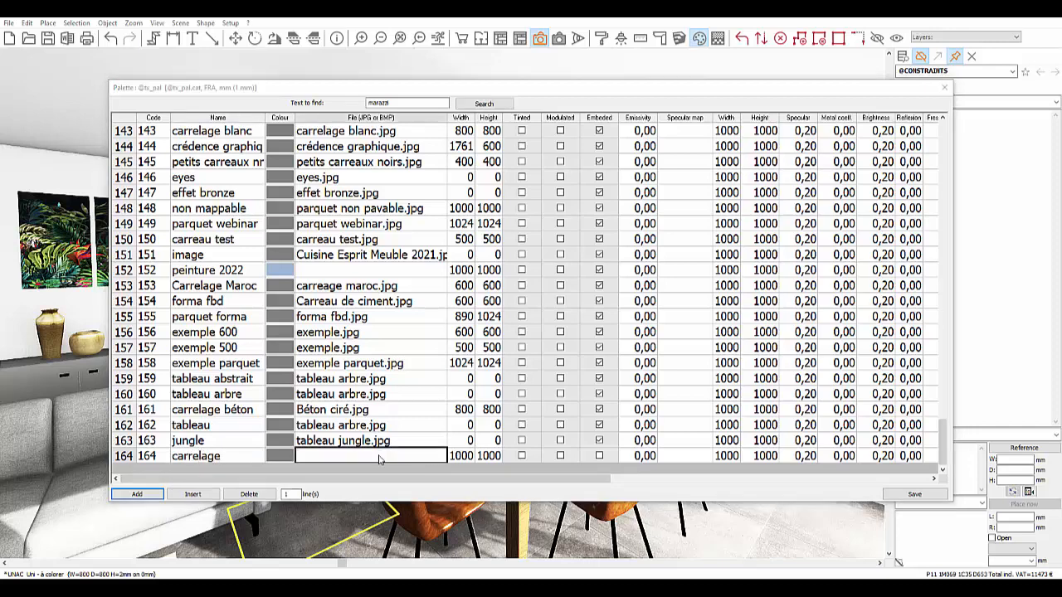
{"action": "scroll", "coordinate": [479, 282], "scroll_direction": "down", "scroll_amount": 2}
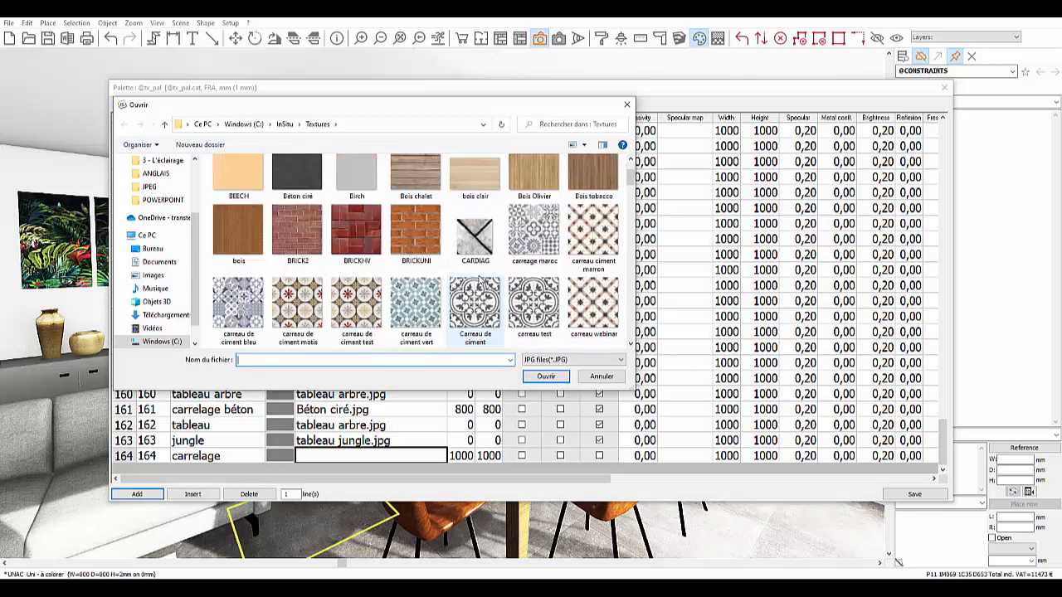
{"action": "scroll", "coordinate": [475, 294], "scroll_direction": "down", "scroll_amount": 1}
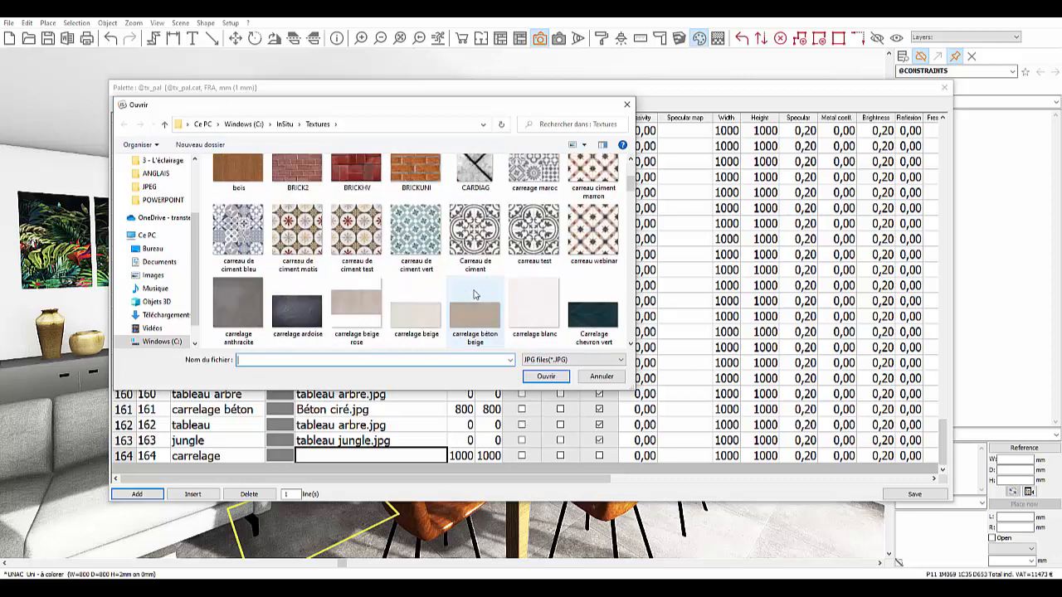
{"action": "left_click", "coordinate": [482, 234]}
{"action": "left_click", "coordinate": [546, 376]}
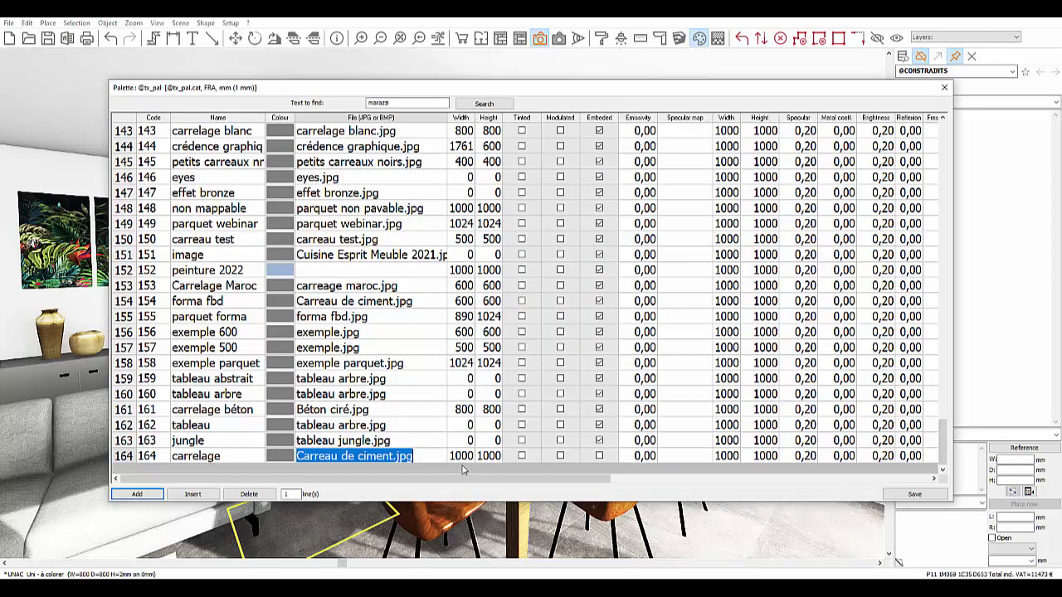
{"action": "left_click", "coordinate": [460, 456]}
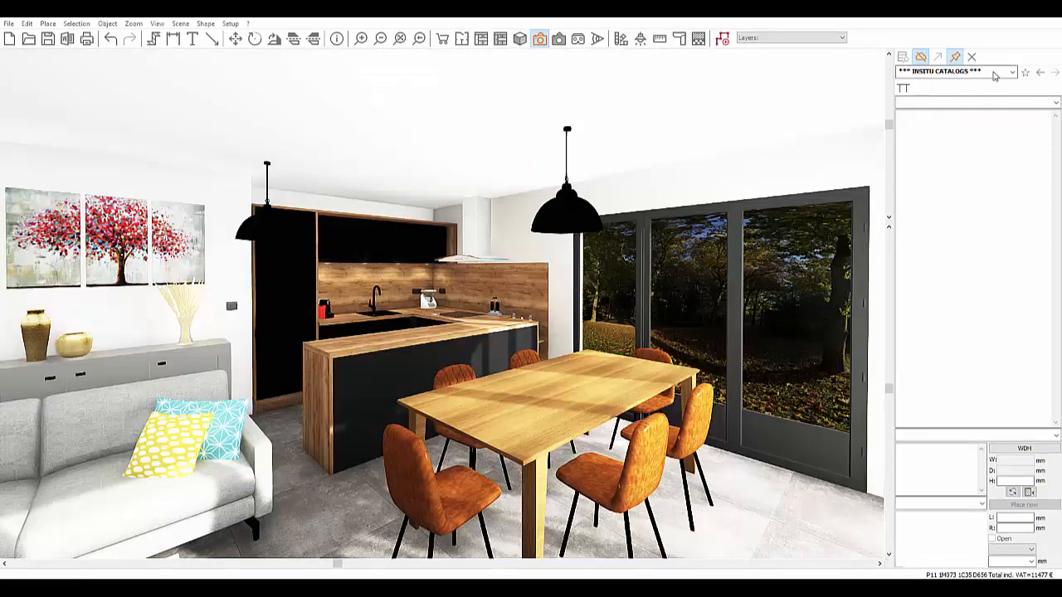
{"action": "left_click", "coordinate": [995, 73]}
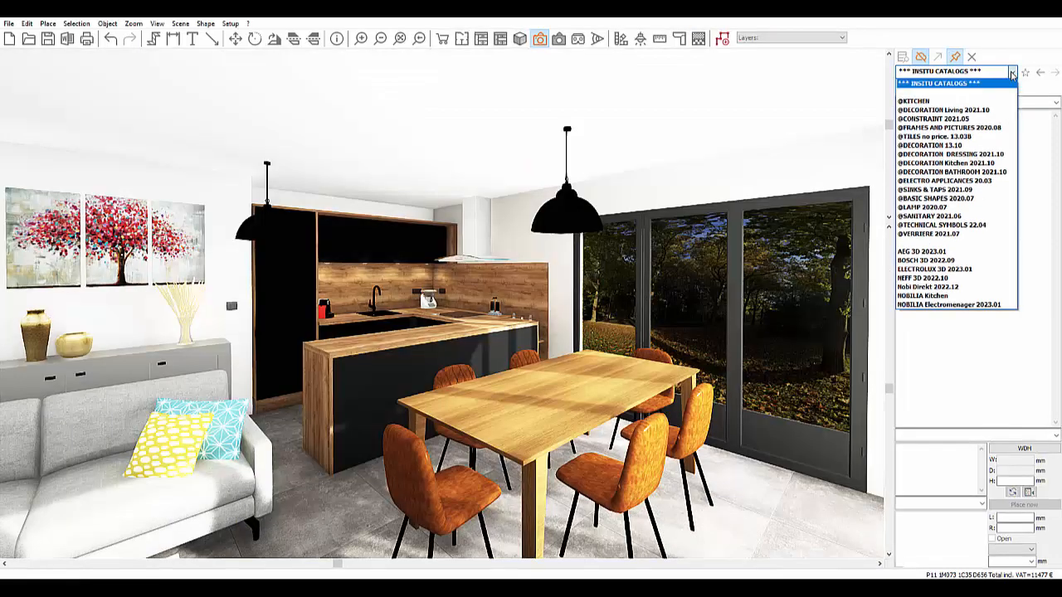
{"action": "left_click", "coordinate": [933, 136]}
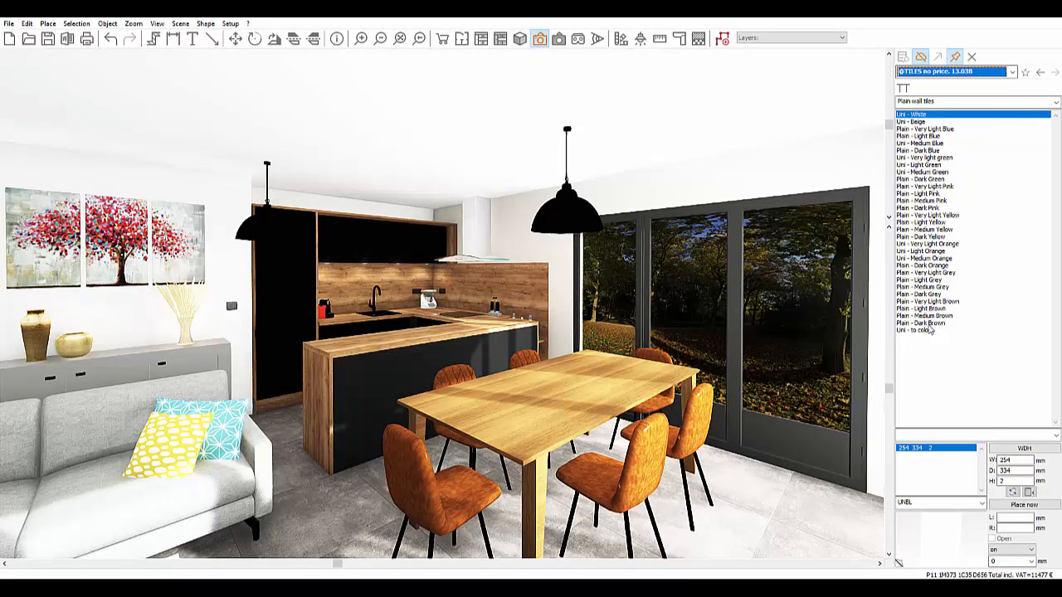
{"action": "left_click", "coordinate": [929, 330]}
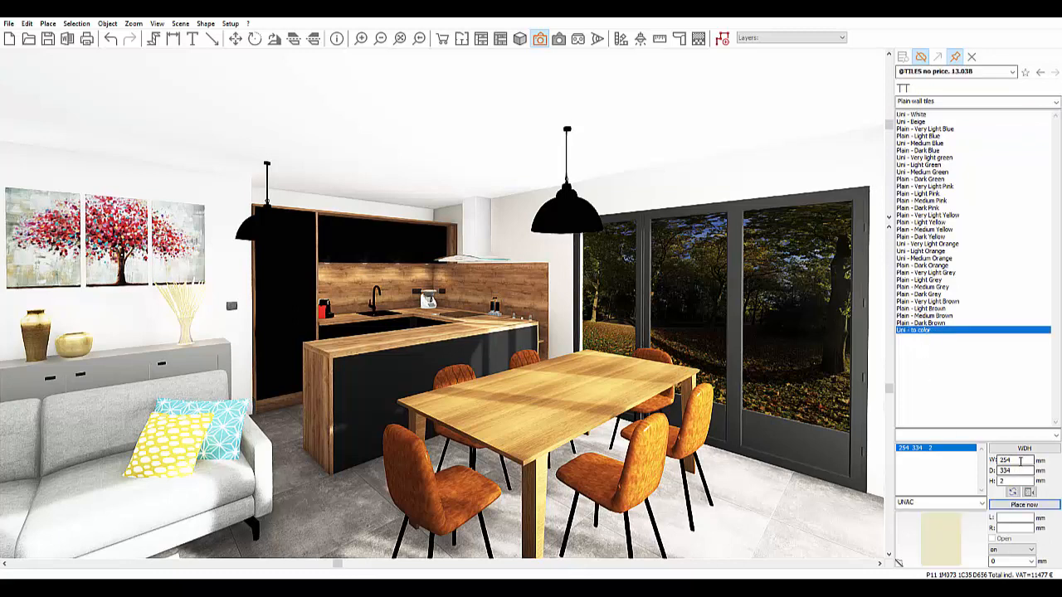
{"action": "double_click", "coordinate": [1020, 461]}
{"action": "type", "text": "600"}
{"action": "key", "text": "Tab"}
{"action": "type", "text": "600"}
{"action": "left_click", "coordinate": [372, 517]}
{"action": "right_click", "coordinate": [371, 517]}
Step: Give the floor tile's Colour 2 a palette texture and paste its style to All tiles
{"action": "left_click", "coordinate": [432, 258]}
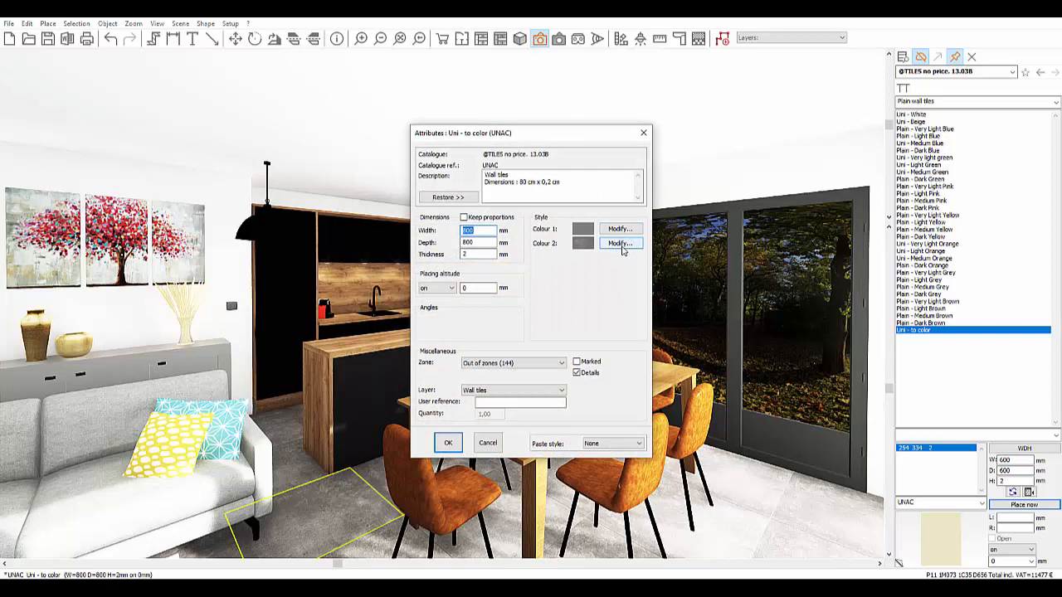
{"action": "left_click", "coordinate": [621, 244]}
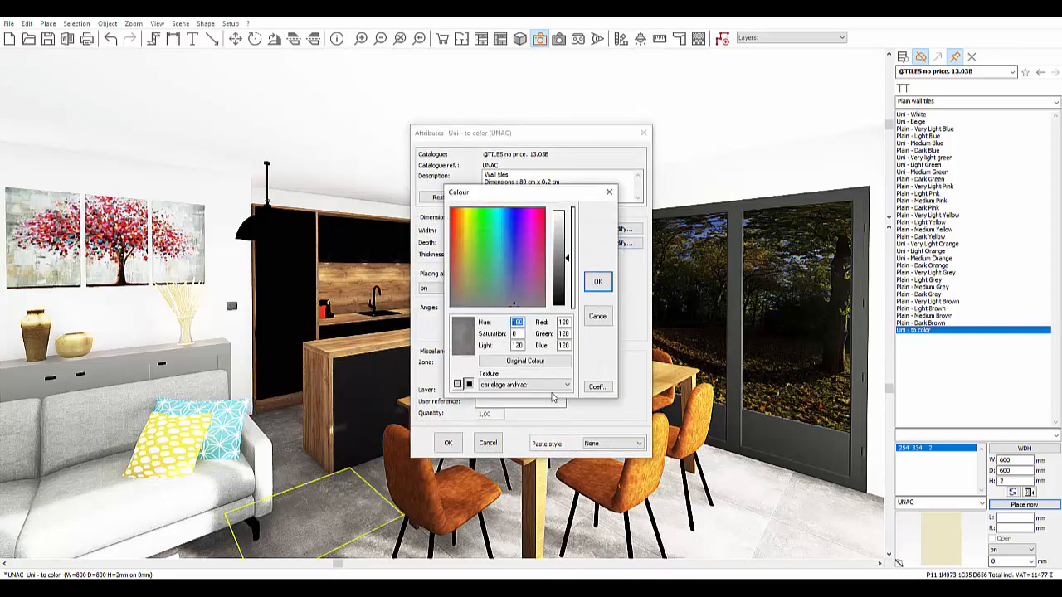
{"action": "left_click", "coordinate": [552, 388]}
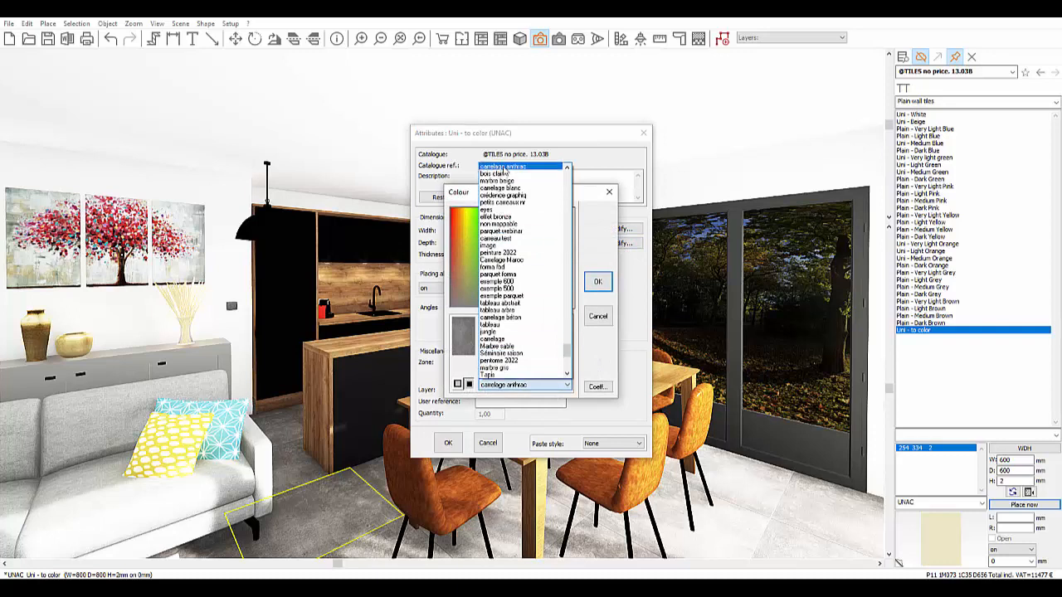
{"action": "left_click", "coordinate": [504, 168]}
{"action": "left_click", "coordinate": [597, 281]}
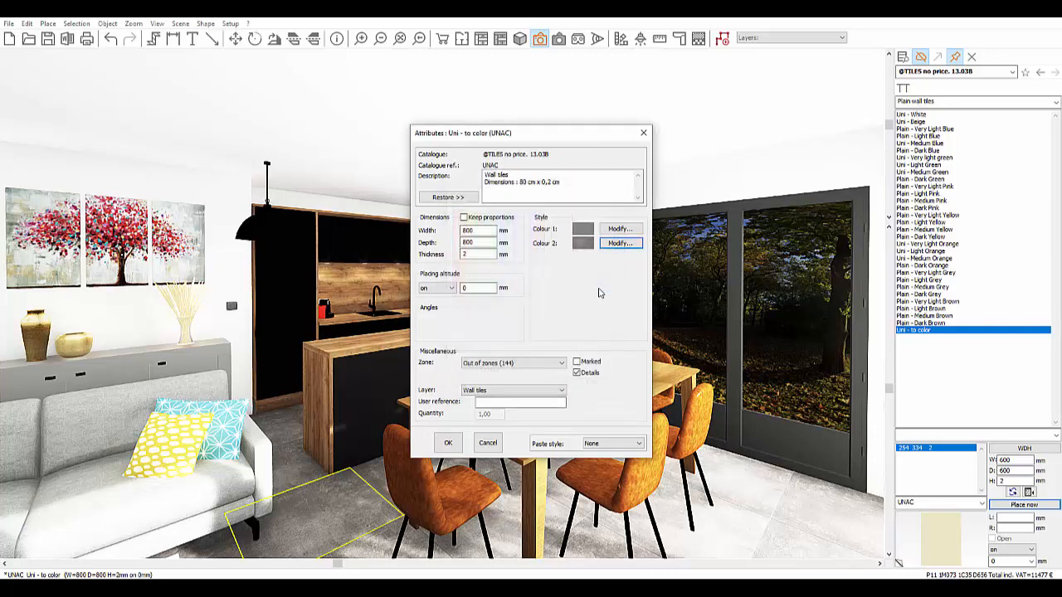
{"action": "left_click", "coordinate": [602, 443]}
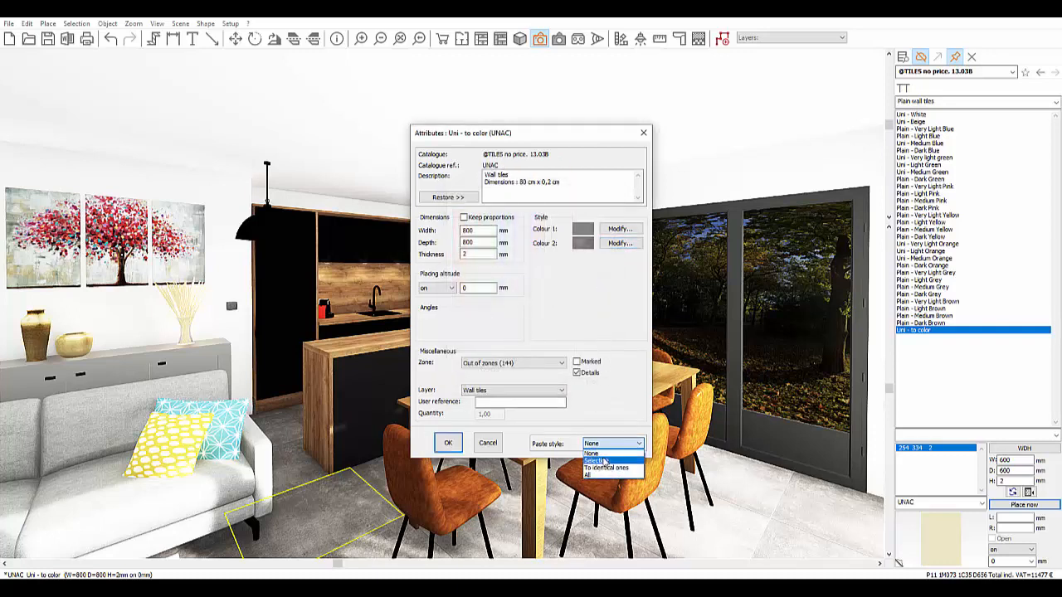
{"action": "left_click", "coordinate": [591, 476]}
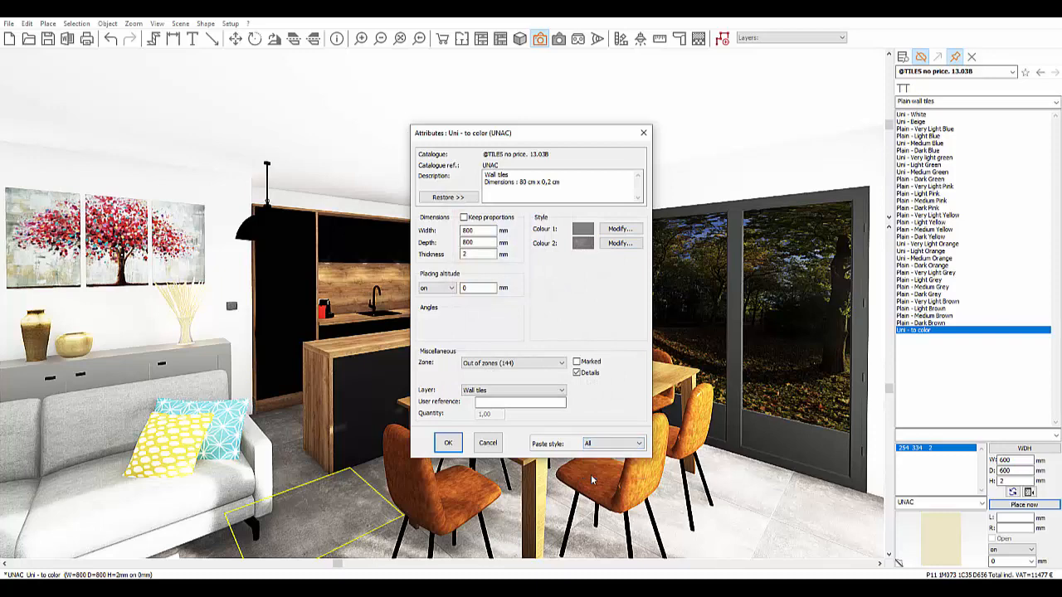
{"action": "left_click", "coordinate": [448, 443]}
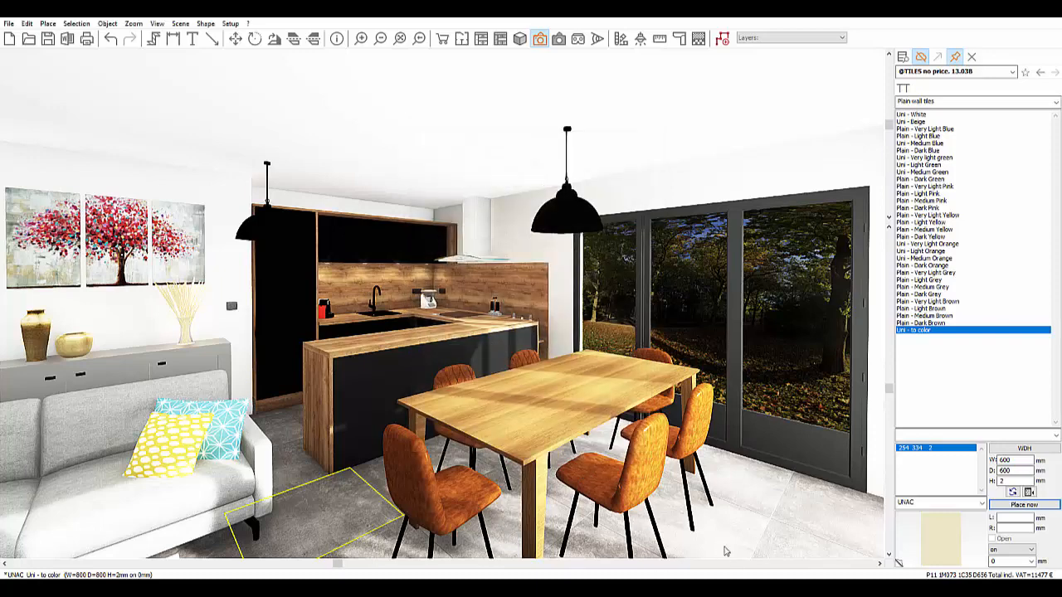